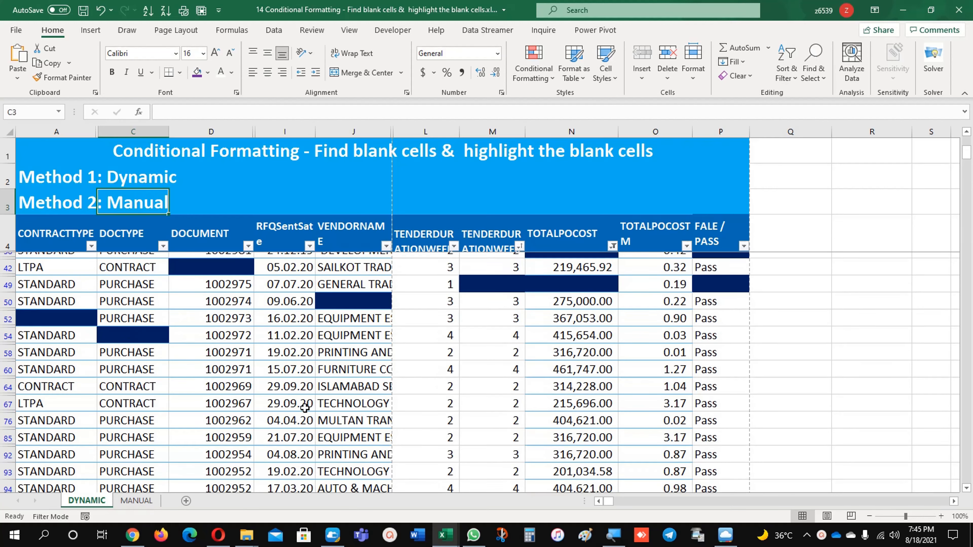
Delete the worksheet's conditional formatting rule for cells containing a blank value and apply the change.
scroll(303, 407, up, 4)
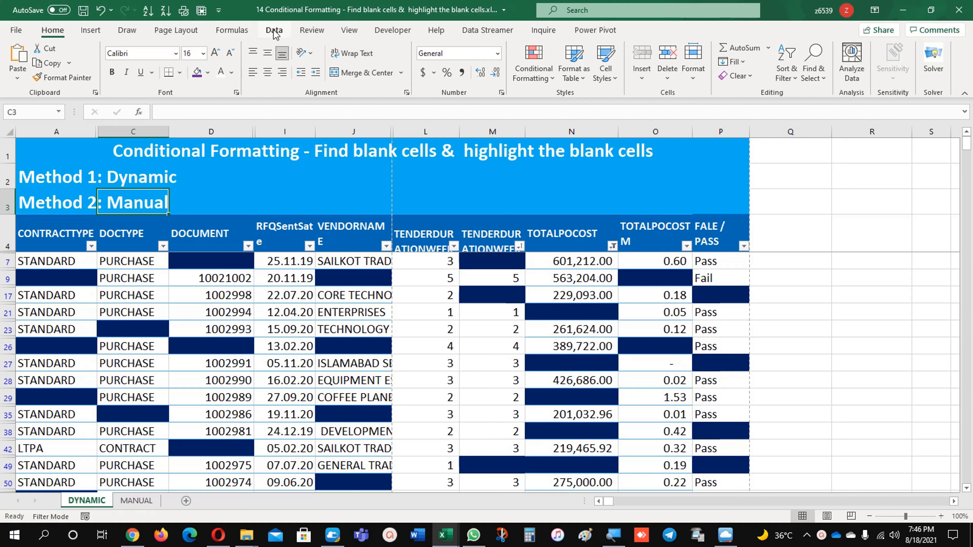
click(534, 63)
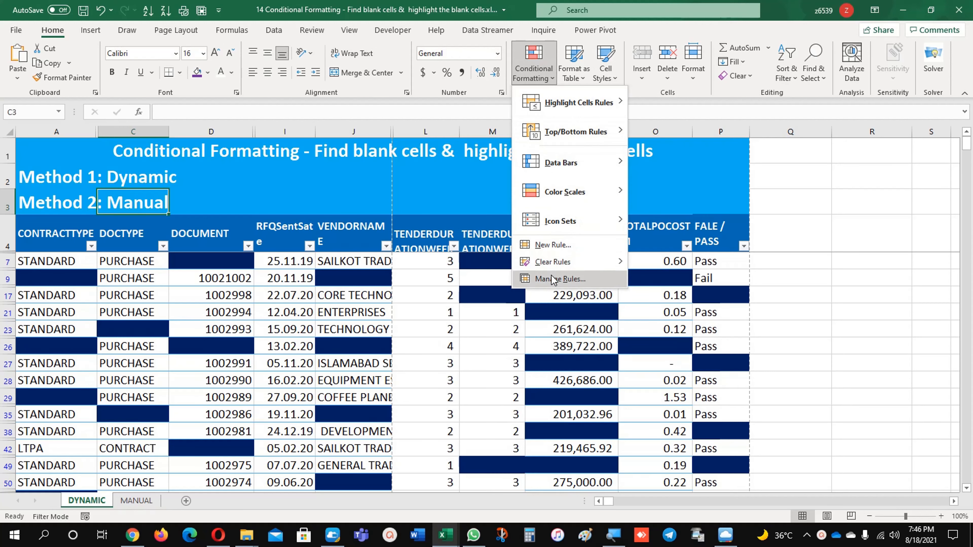
click(553, 280)
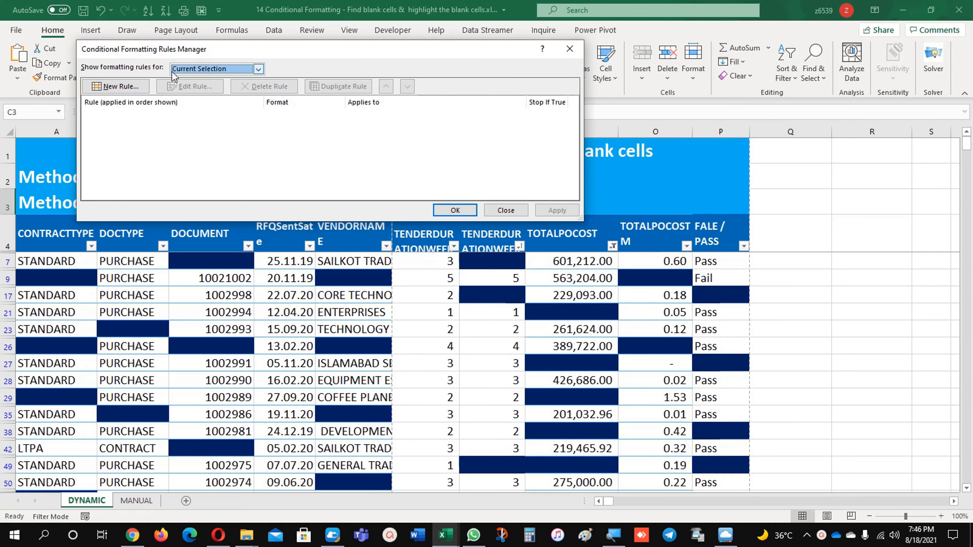
click(259, 68)
click(184, 84)
click(192, 122)
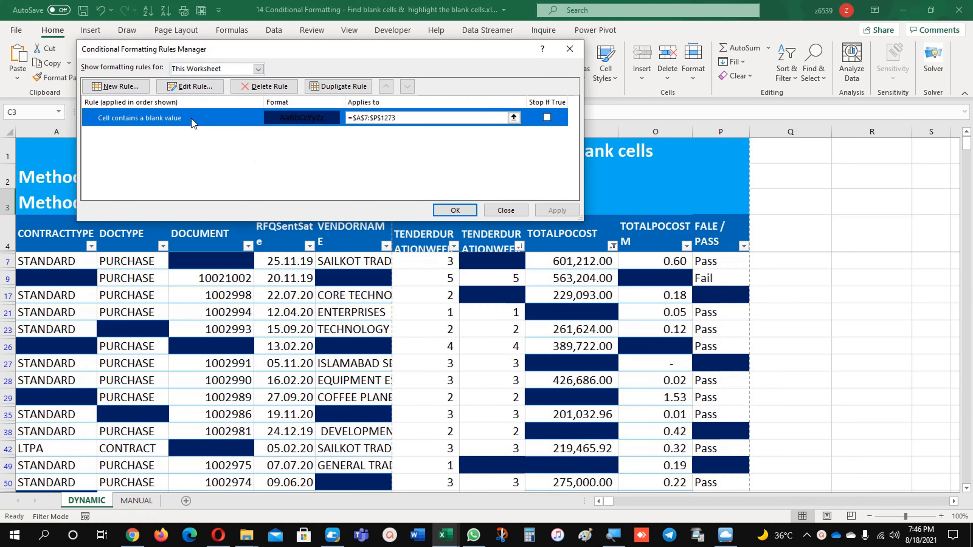
click(266, 89)
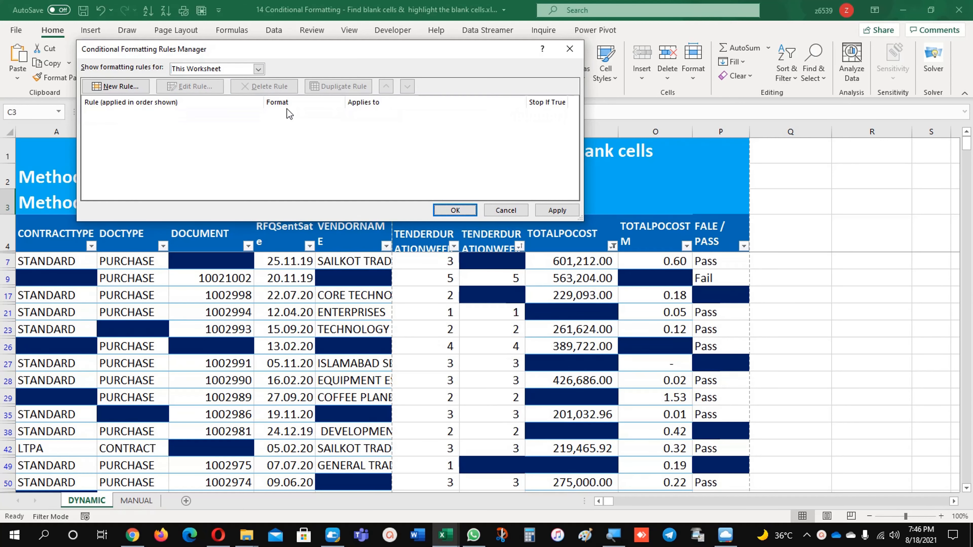
click(455, 211)
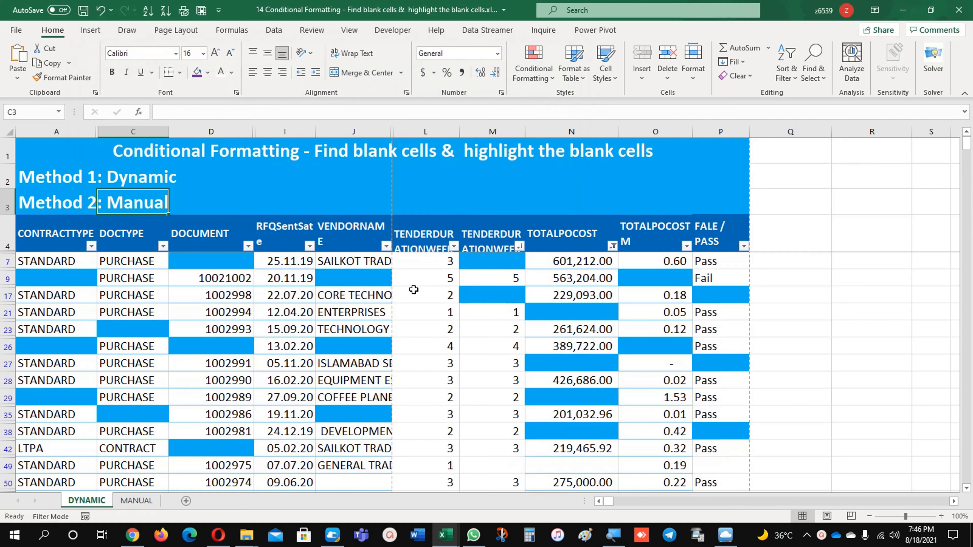
Try to select the sheet's blank cells through Go To Special with only cell D7 selected.
click(353, 303)
click(62, 278)
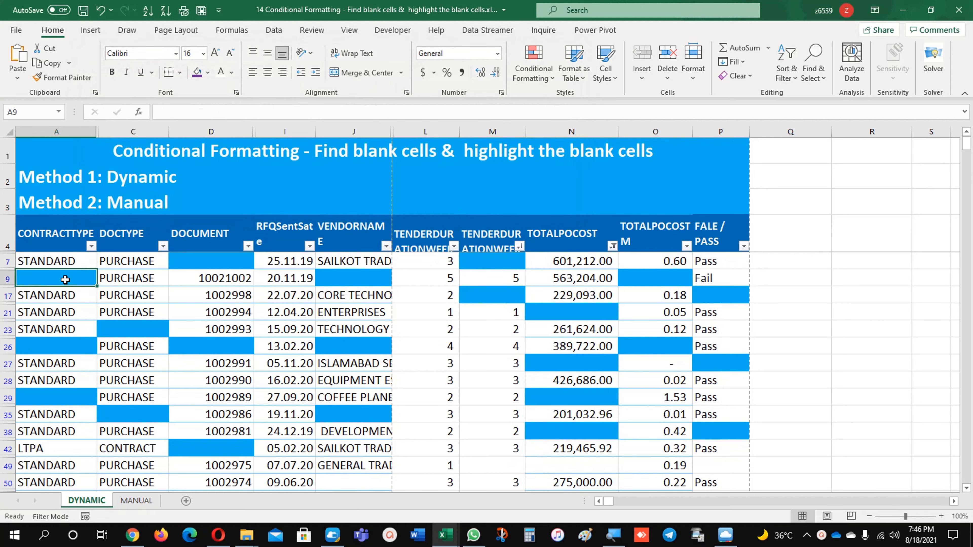
click(188, 262)
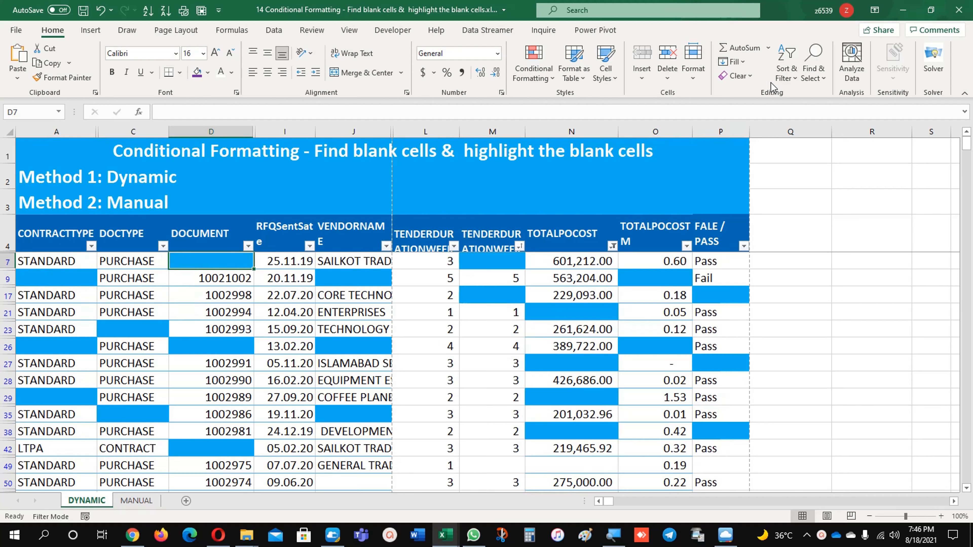
click(785, 66)
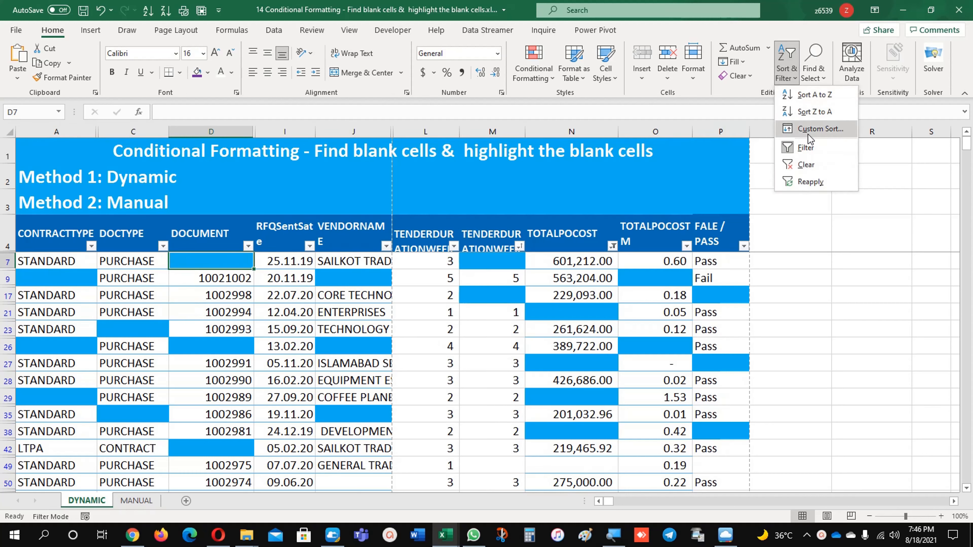
click(813, 63)
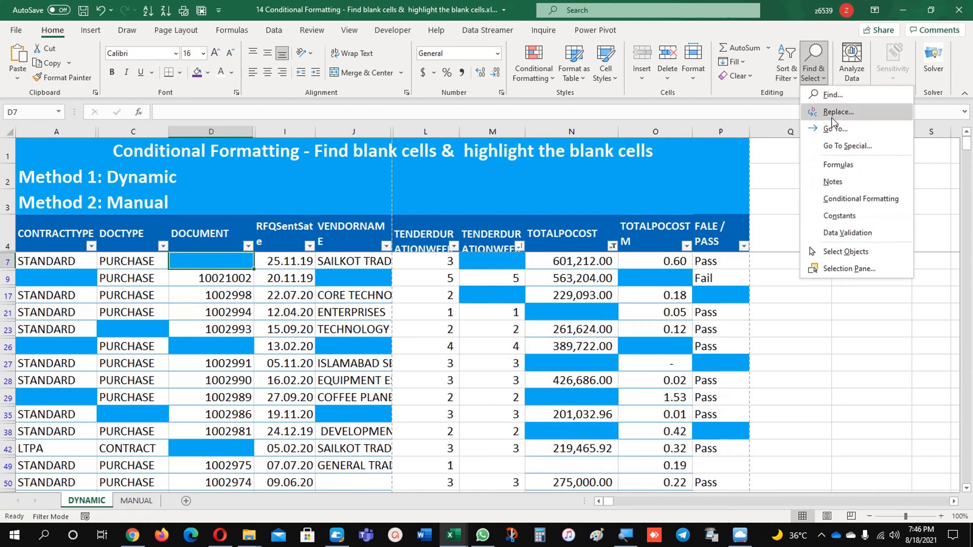
click(832, 146)
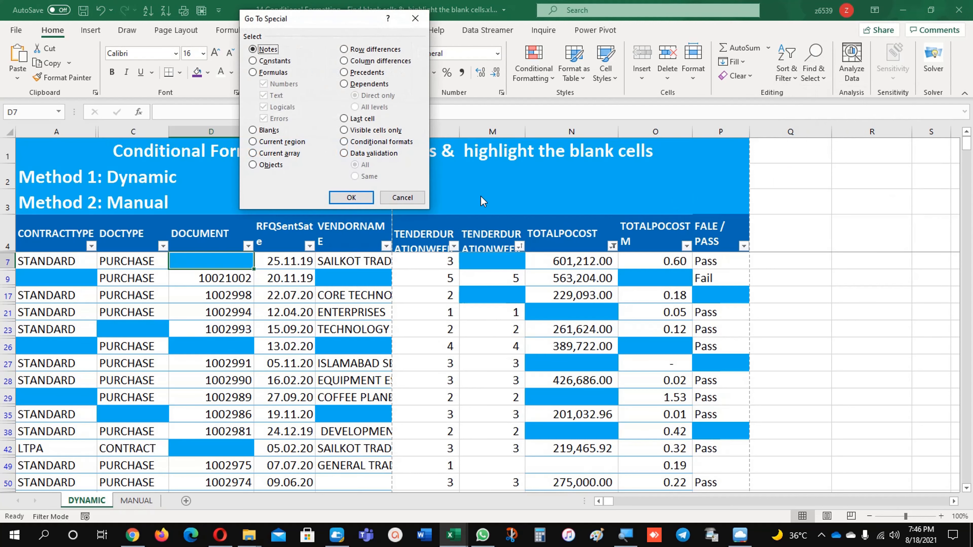
click(269, 131)
click(347, 197)
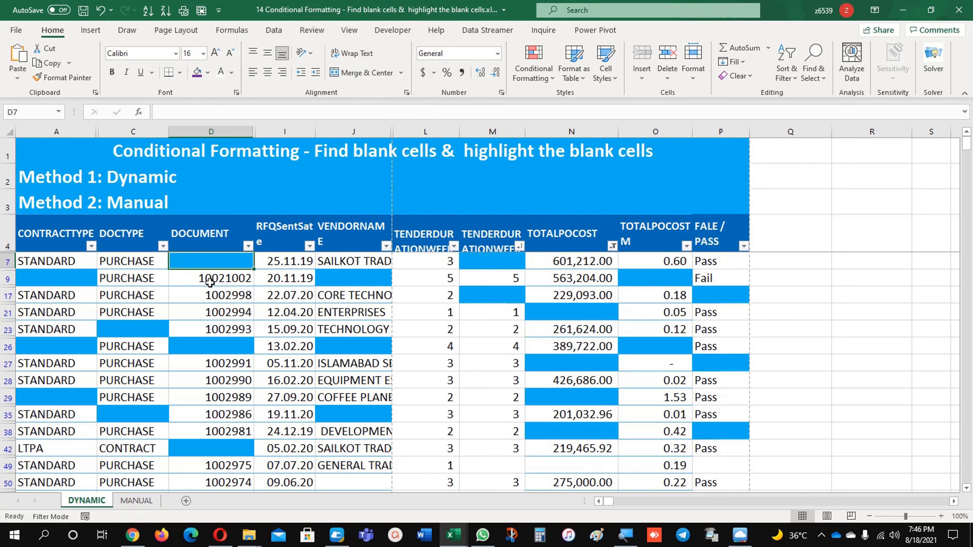
Select the table's data rows from A7 across to column P and down to row 1273.
click(48, 263)
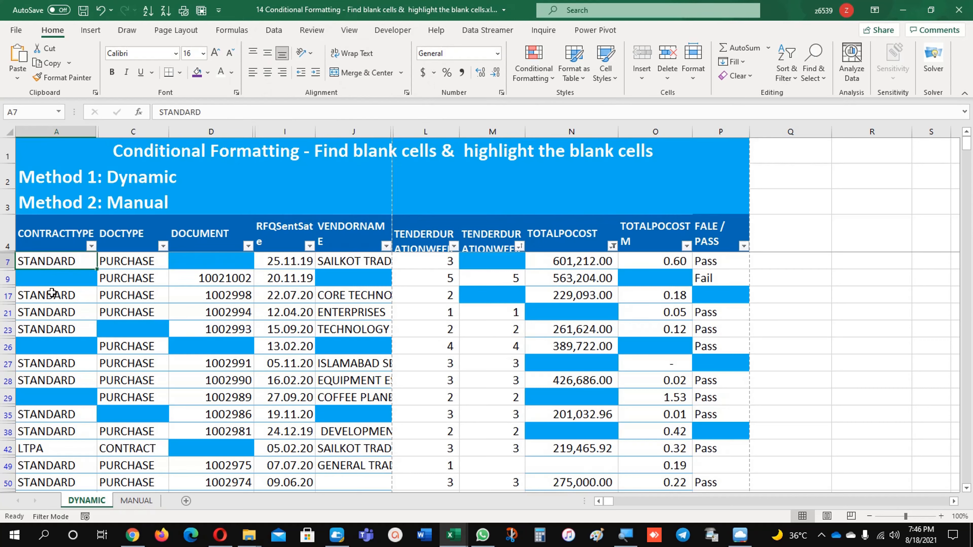
key(shift+Right)
key(shift+Right)
key(shift+Right)
key(shift+Right)
key(shift+Right)
key(shift+Right)
key(shift+Right)
key(shift+Right)
key(shift+Right)
key(shift+Down)
key(shift+Down)
key(shift+Down)
key(shift+Down)
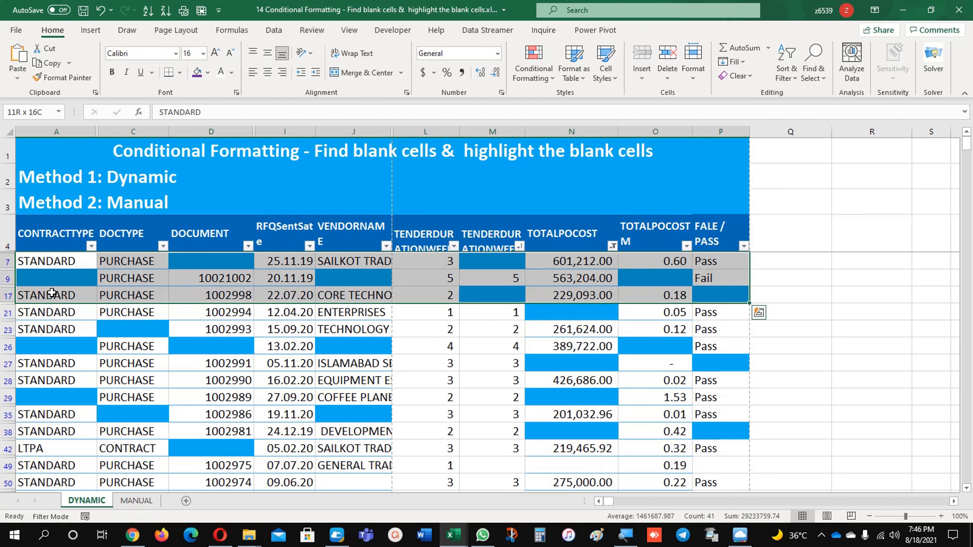
key(ctrl+shift+Down)
scroll(52, 293, down, 5)
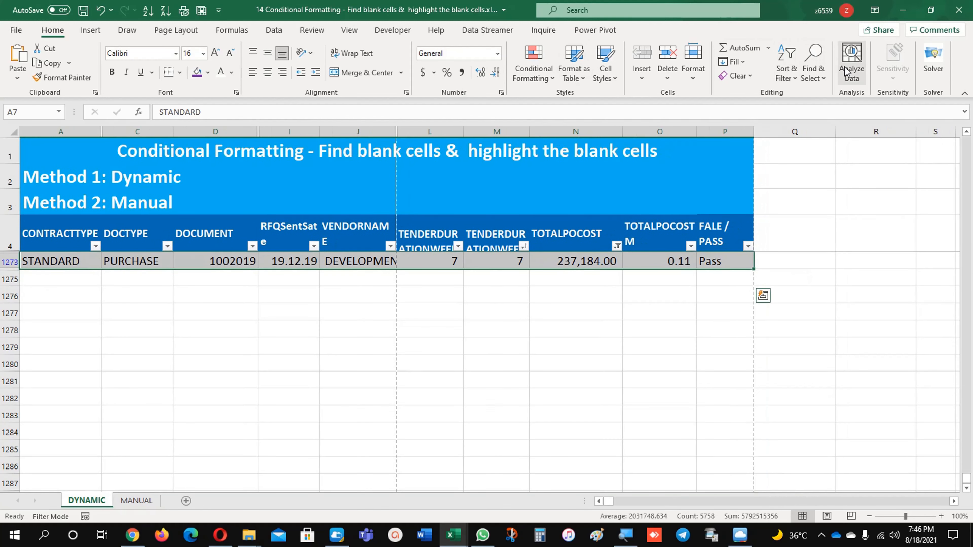
Narrow the selection to its blank cells with Go To Special and remove their fill colour.
click(813, 63)
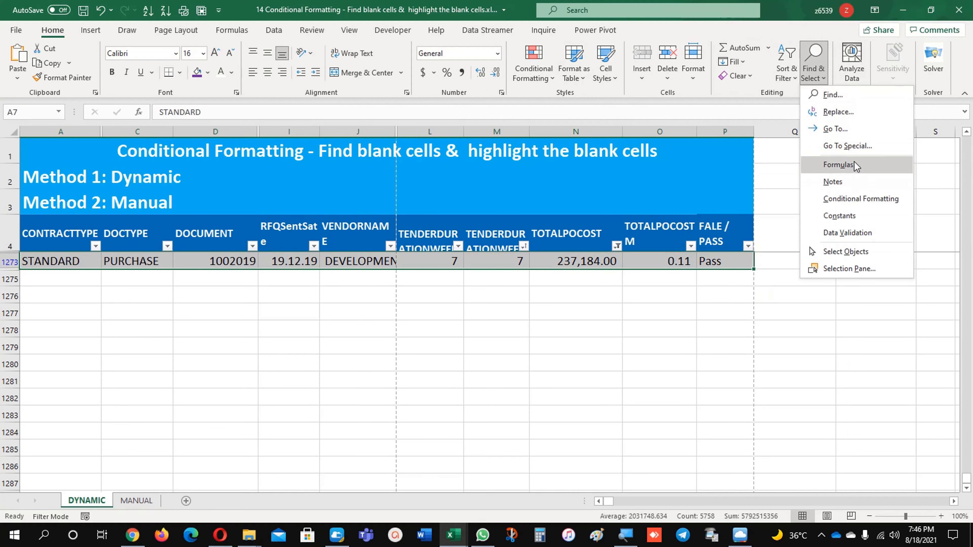
click(848, 146)
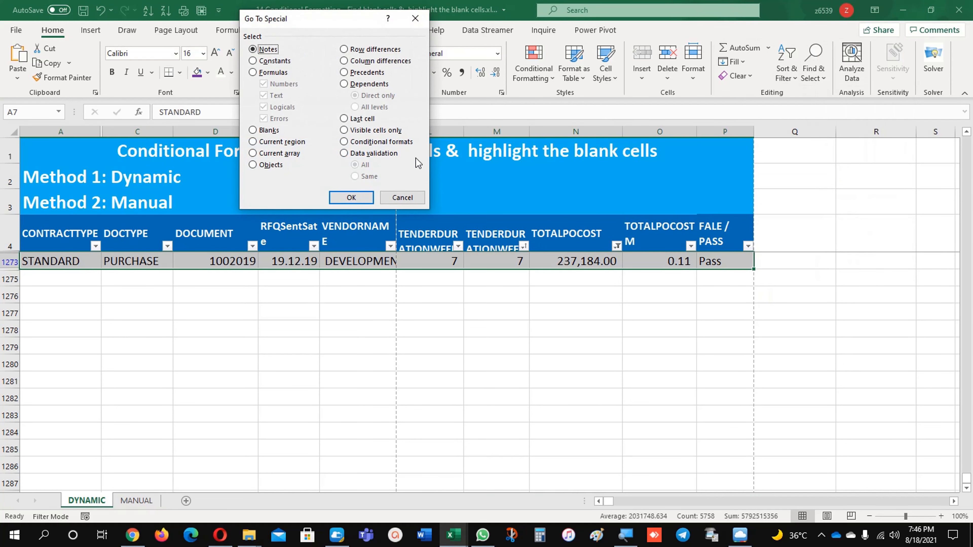
click(287, 133)
click(351, 197)
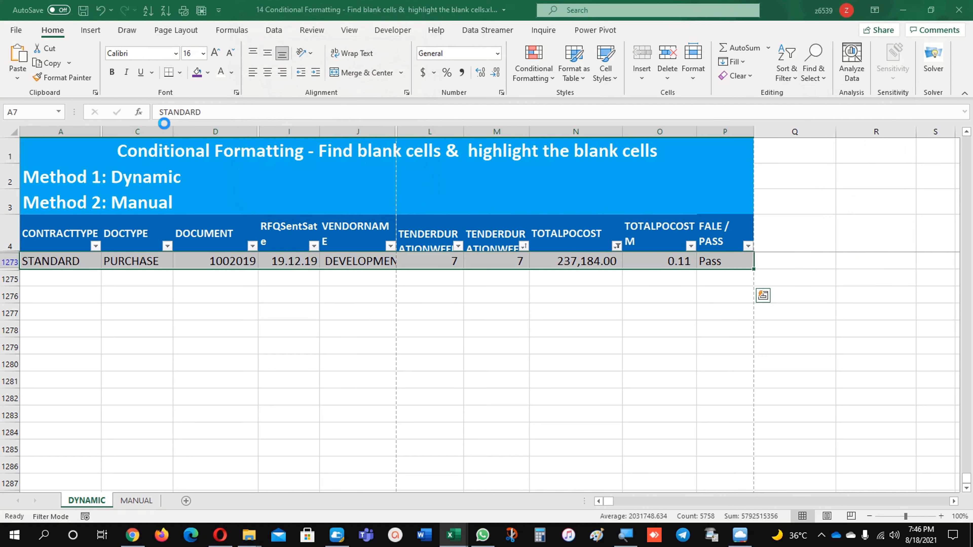
click(207, 72)
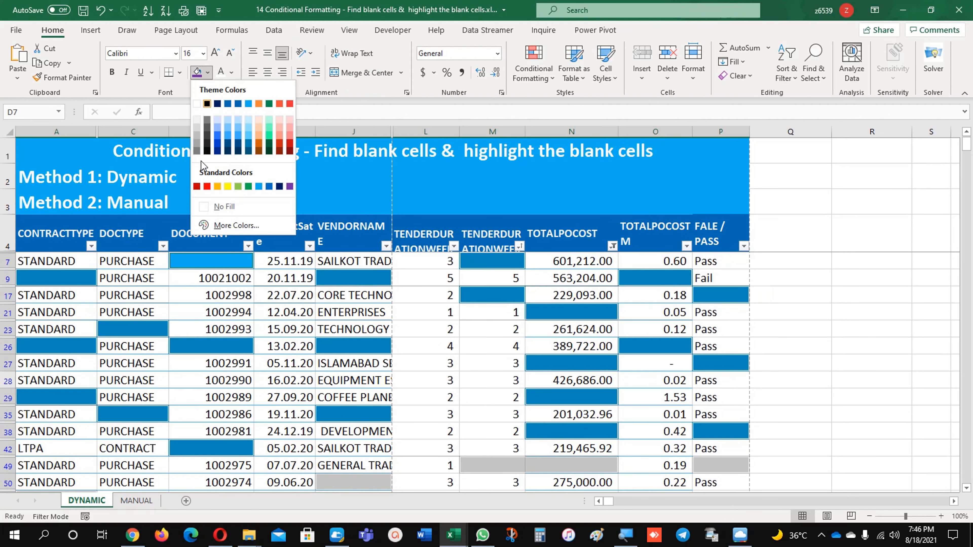
click(213, 211)
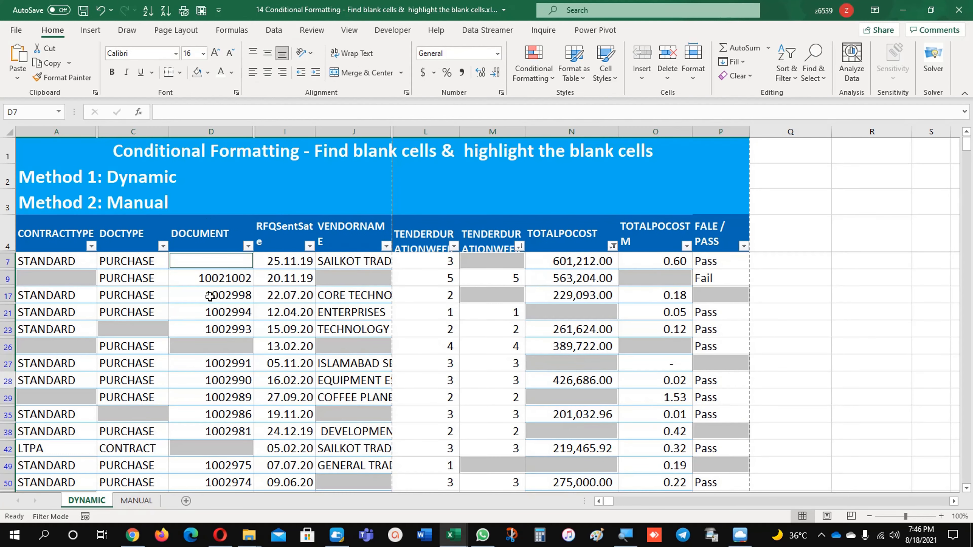
click(124, 307)
key(ctrl+Home)
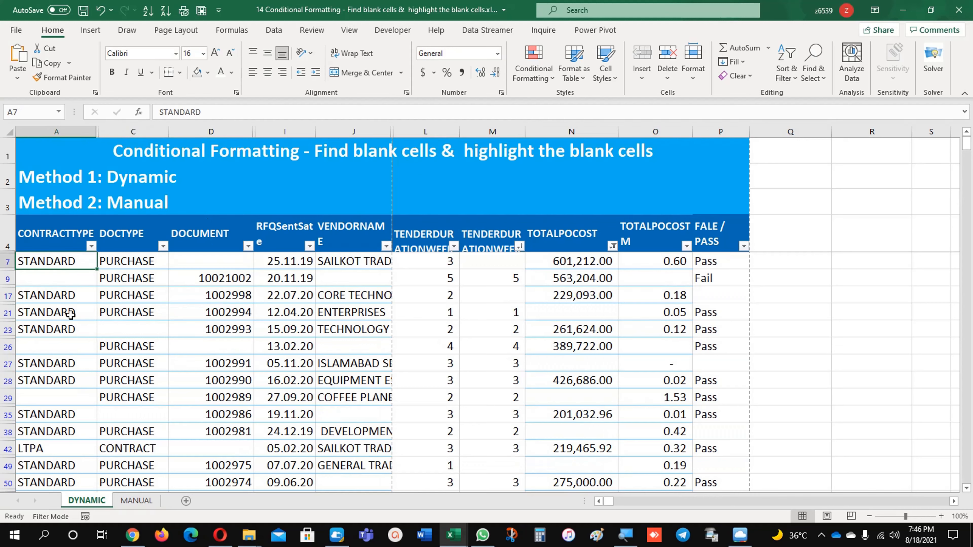
Select the whole data range A7:P1273 again, leaving out the header rows.
click(46, 276)
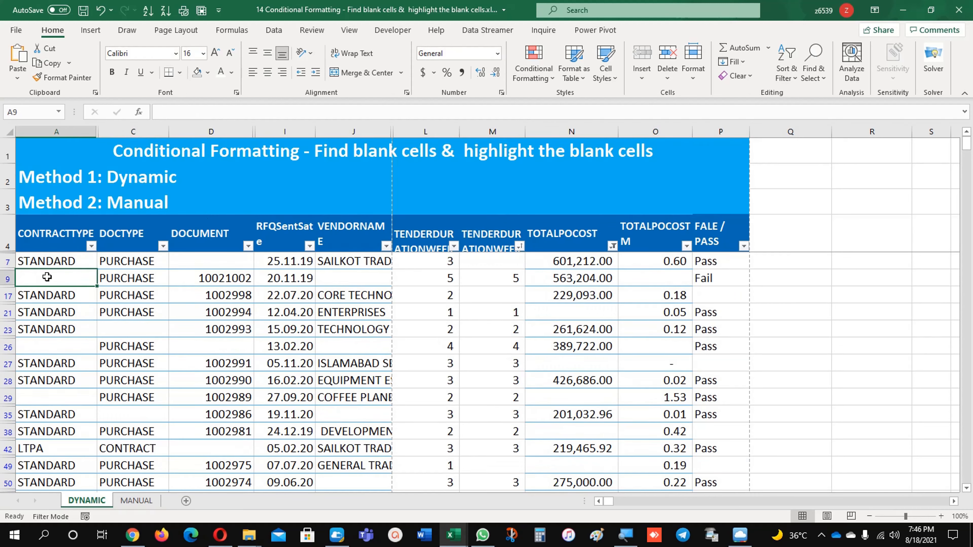
drag(48, 259, 708, 265)
key(ctrl+shift+Down)
key(ctrl+shift+Down)
key(ctrl+shift+Down)
key(ctrl+shift+Down)
key(ctrl+shift+Down)
key(ctrl+shift+Down)
key(ctrl+shift+Down)
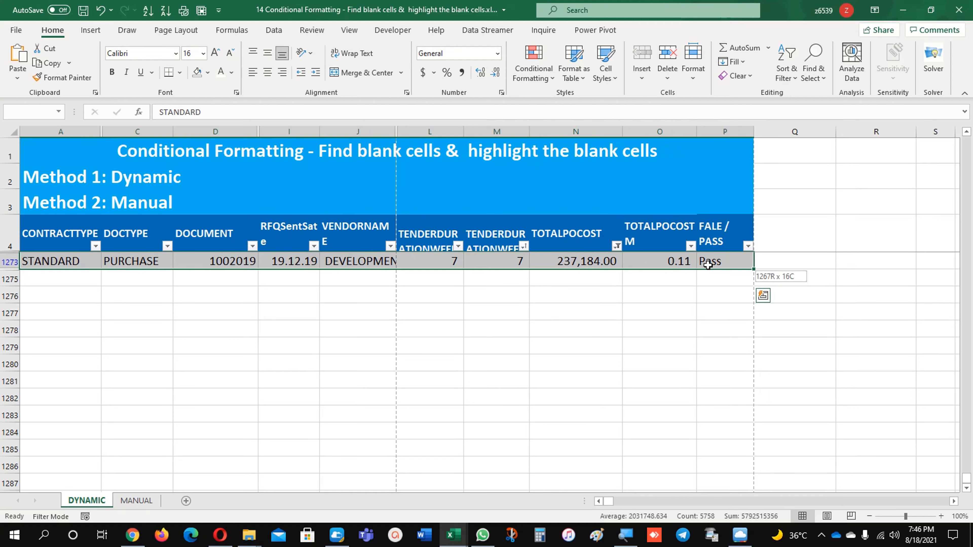
drag(964, 485, 971, 132)
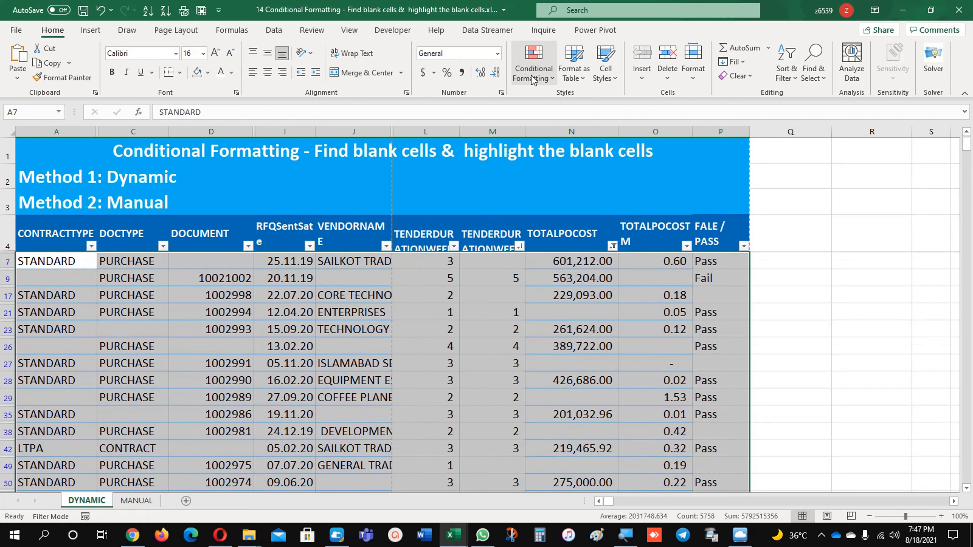
Start a new conditional formatting rule that formats only cells that contain Blanks.
click(539, 73)
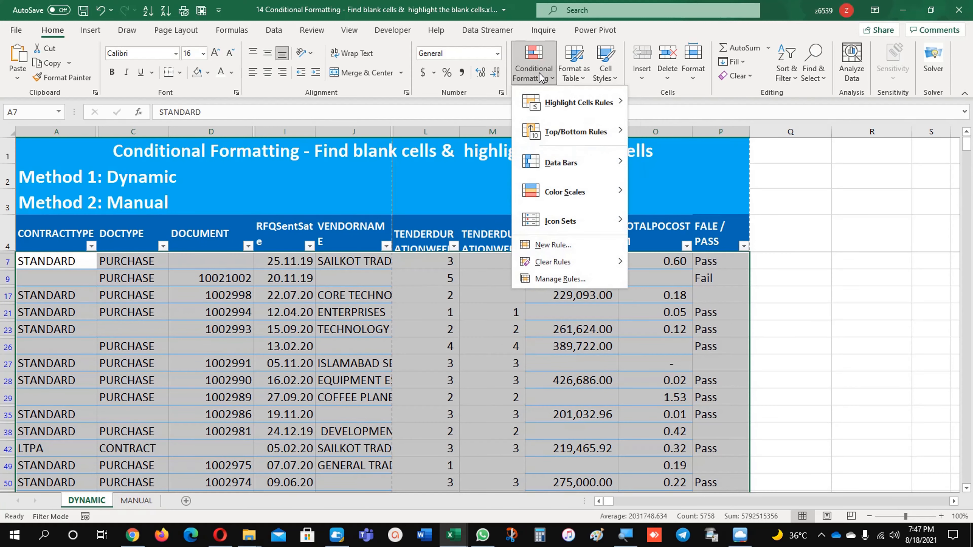
click(554, 245)
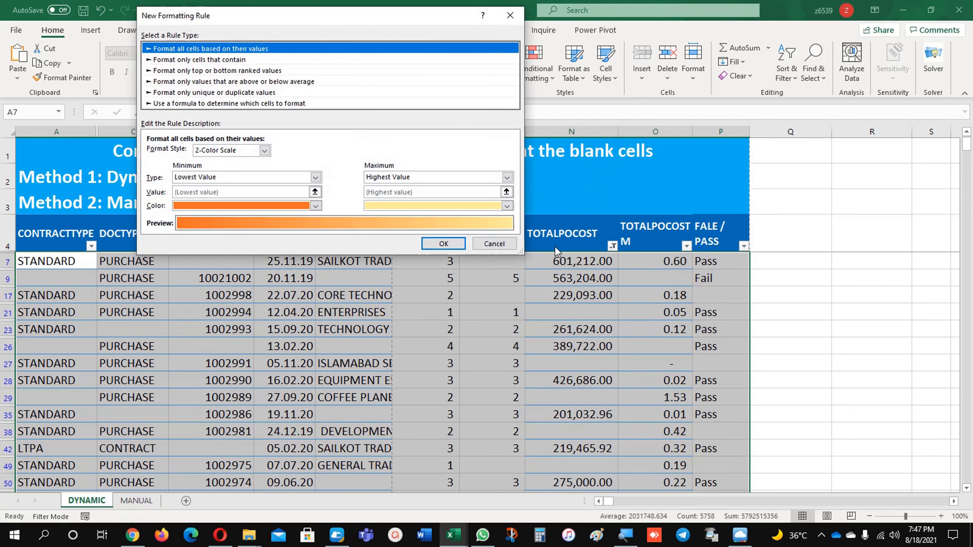
drag(302, 19, 346, 144)
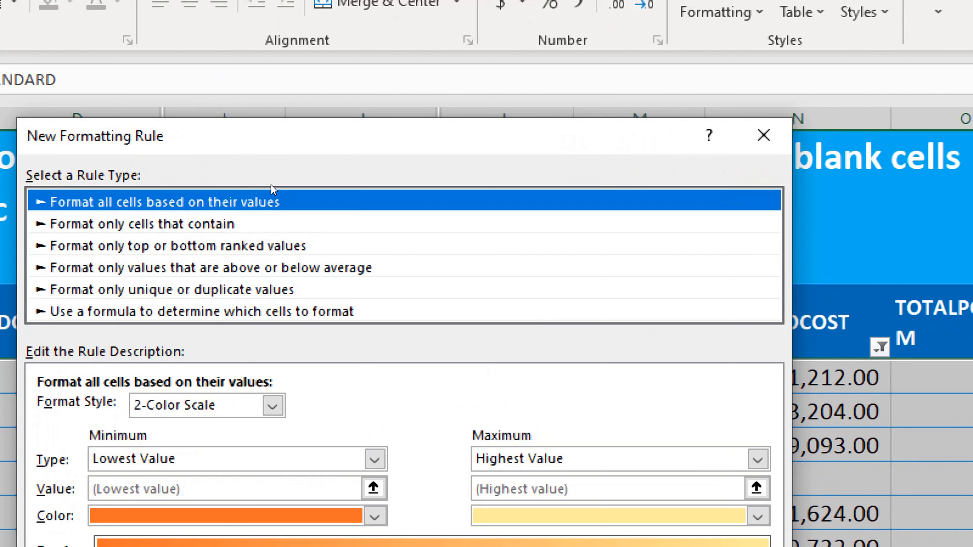
key(Down)
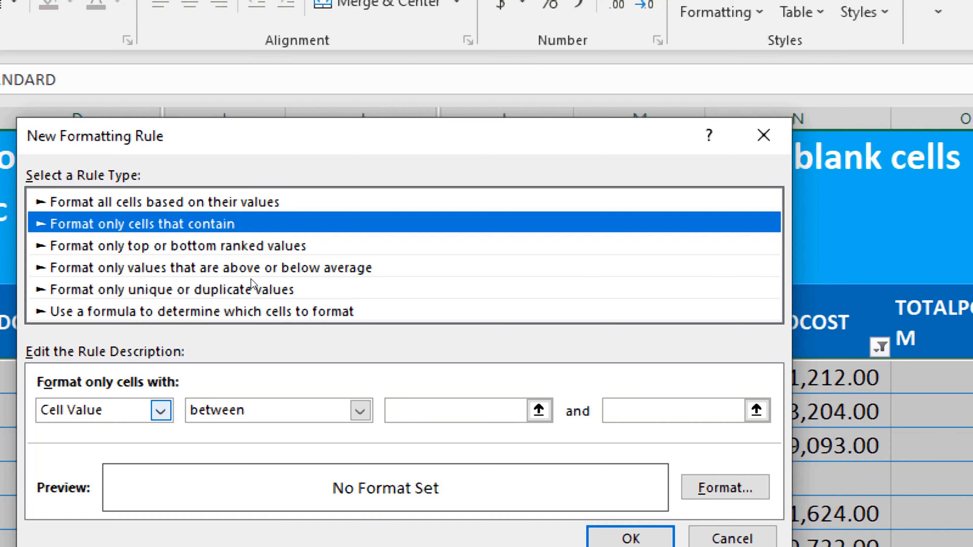
key(Tab)
key(alt+Down)
key(Down)
key(Down)
key(Down)
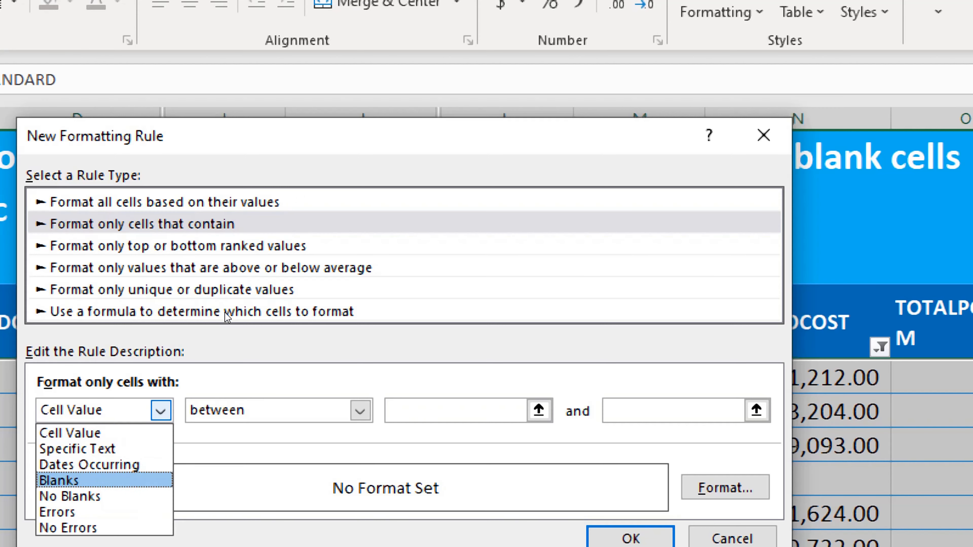
key(Return)
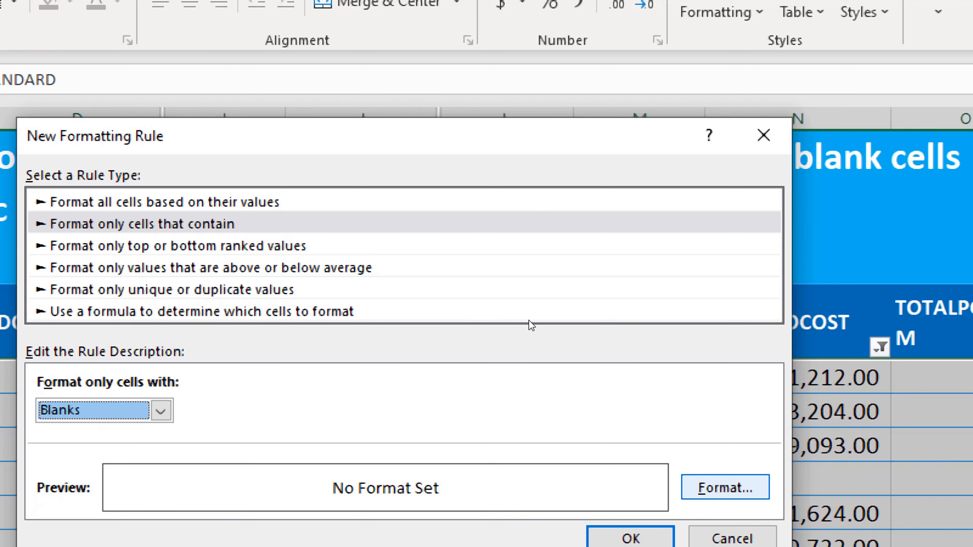
Give the blanks rule a standard green fill and apply it to the selected range.
click(725, 488)
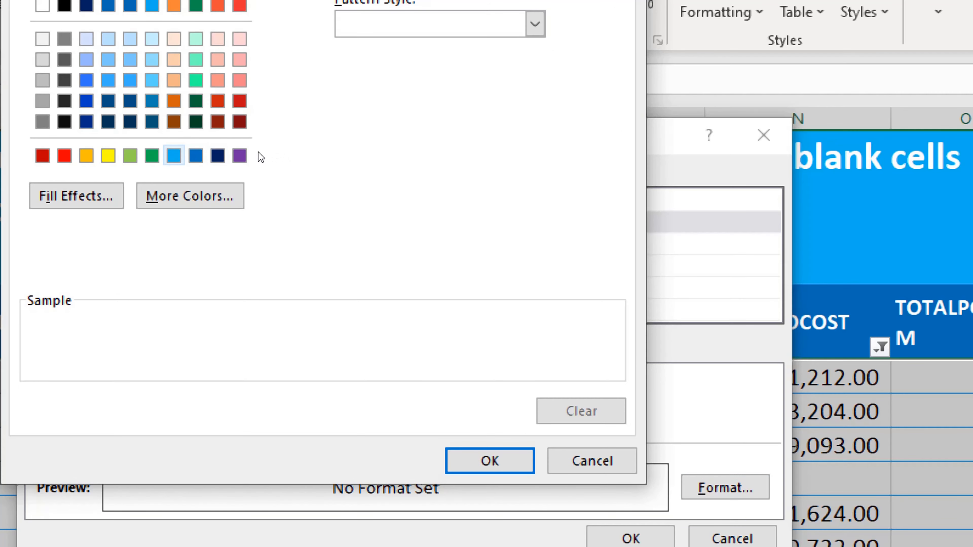
click(152, 156)
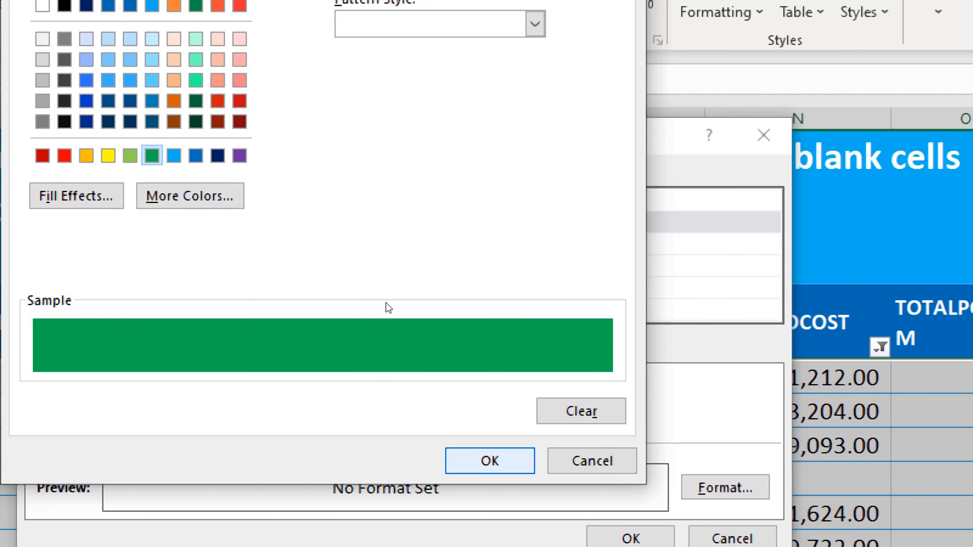
key(Return)
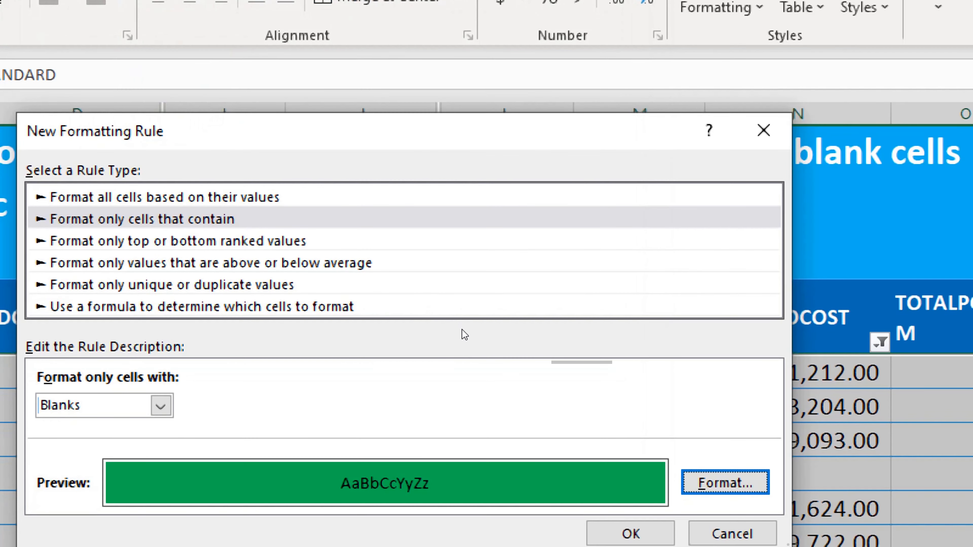
key(Return)
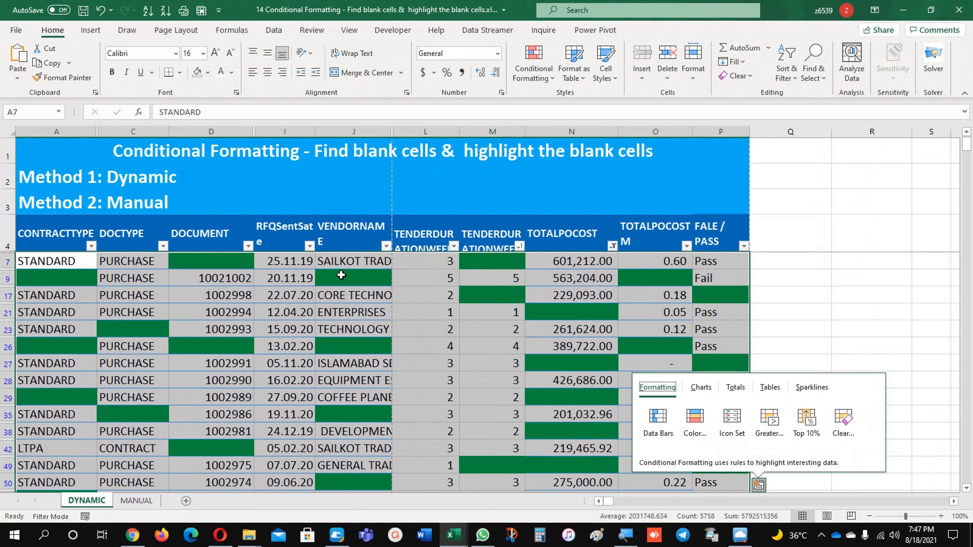
click(322, 314)
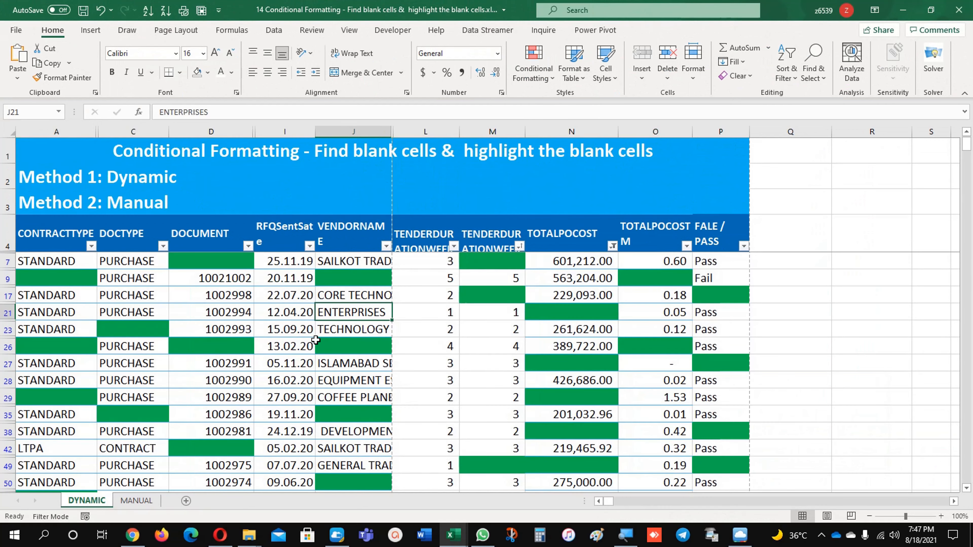
Clear the RFQ sent date in I314 and the vendor name in J314 to test the blanks rule.
scroll(315, 340, down, 4)
scroll(315, 340, down, 8)
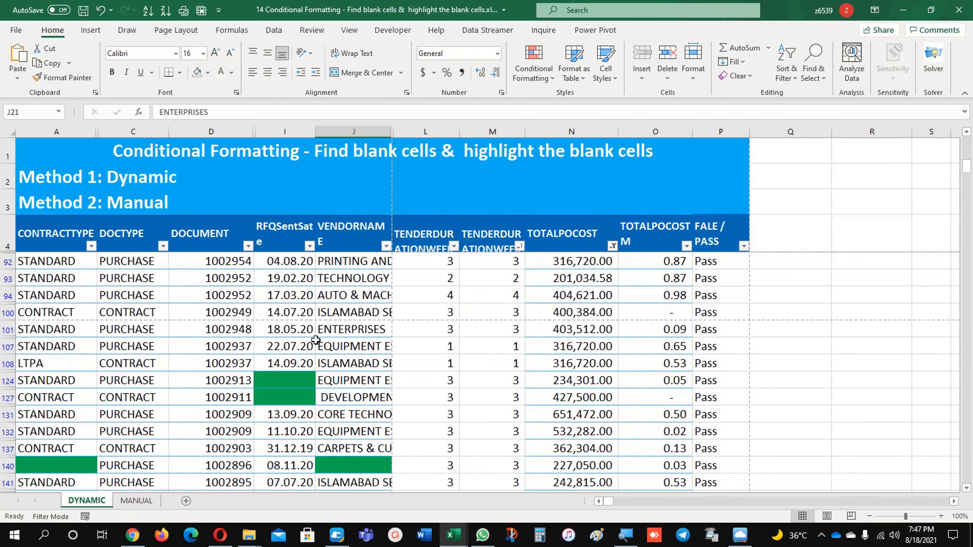
scroll(316, 340, down, 7)
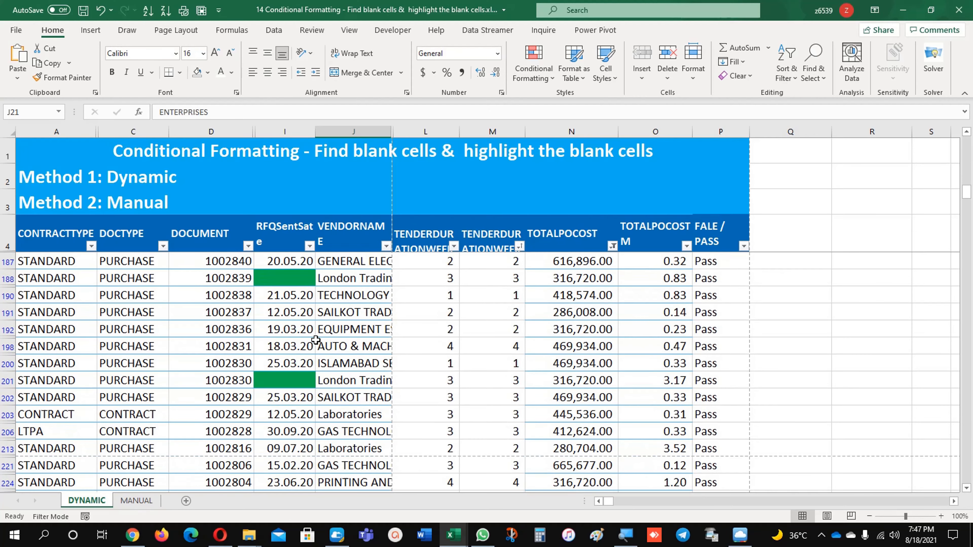
scroll(315, 341, down, 5)
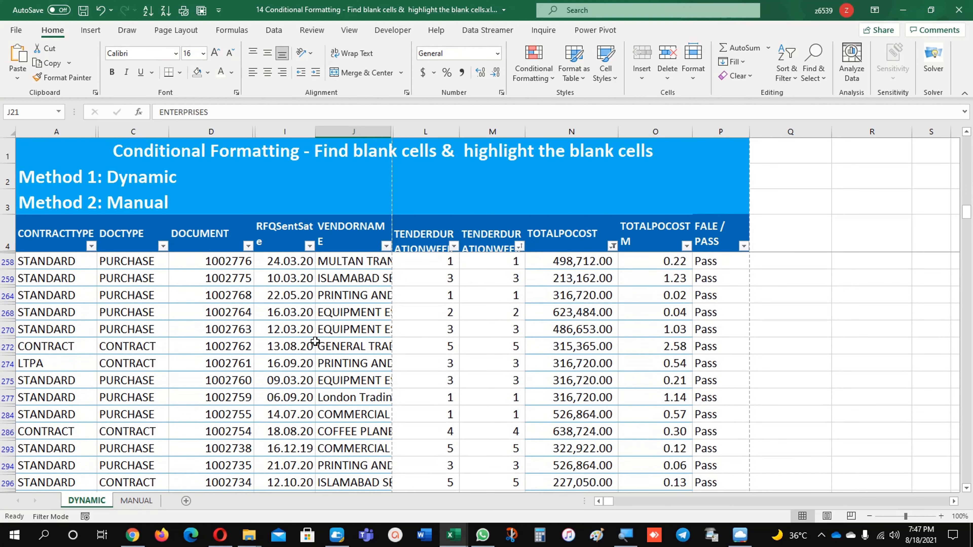
scroll(315, 341, down, 3)
scroll(315, 341, down, 2)
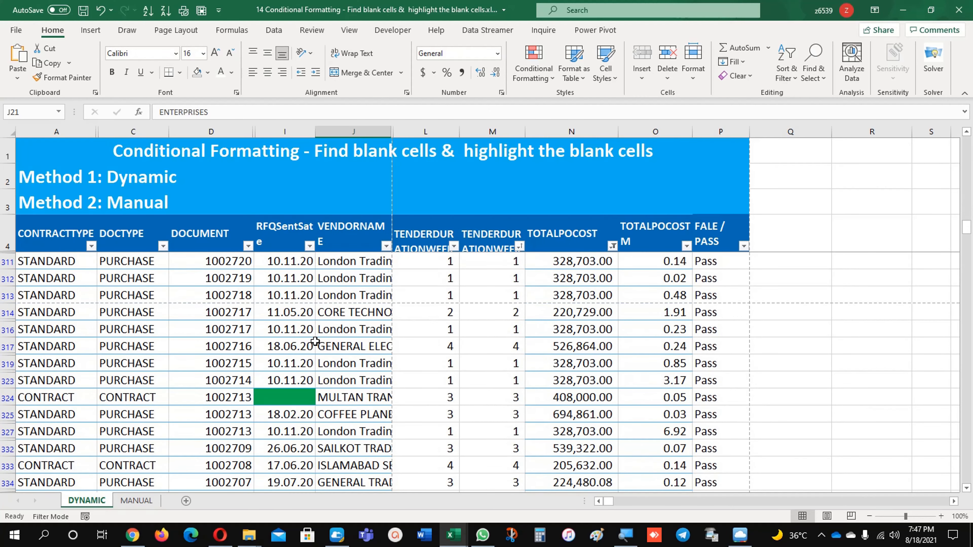
click(283, 314)
key(Delete)
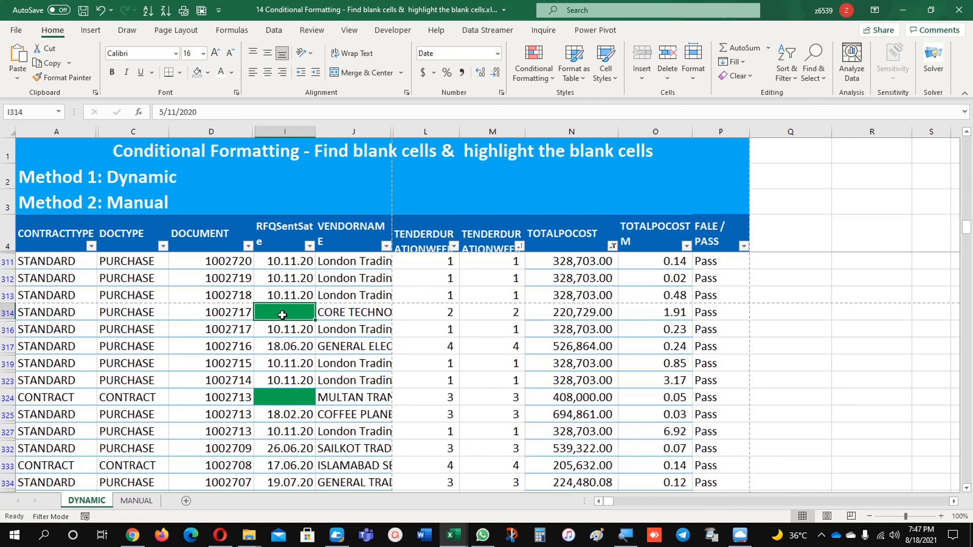
click(329, 312)
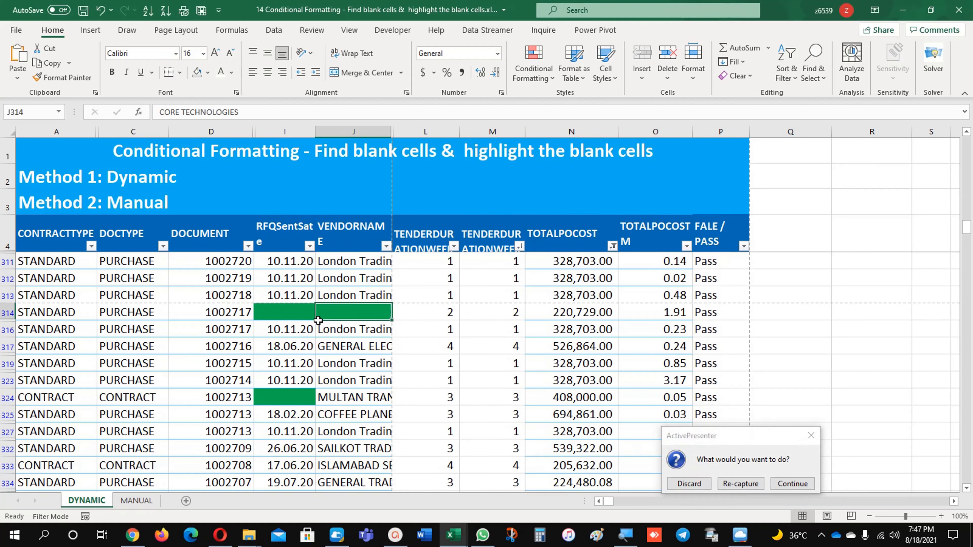
key(Delete)
Clear the contract types in A313, A317 and A324 and the total PO cost in N316.
click(52, 294)
key(Delete)
click(61, 347)
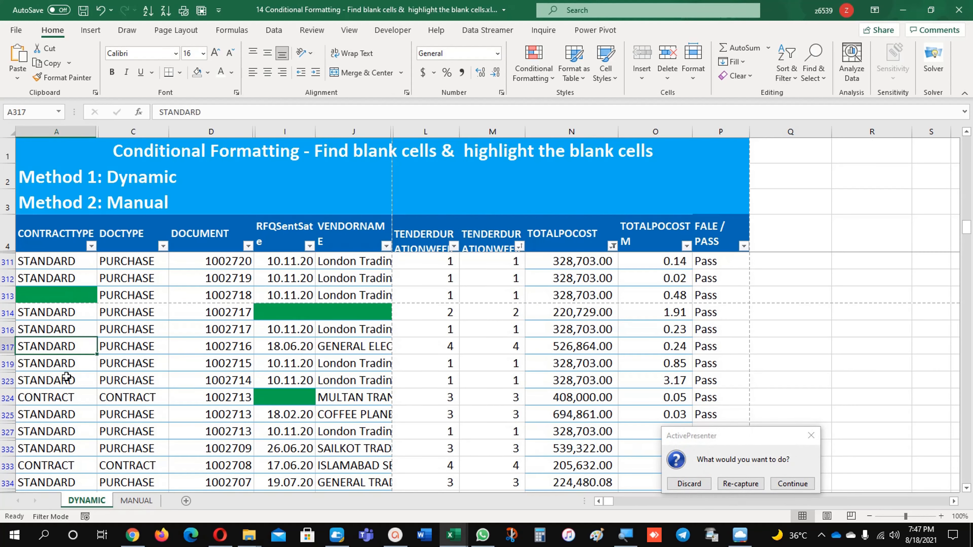
key(Delete)
click(60, 398)
key(Delete)
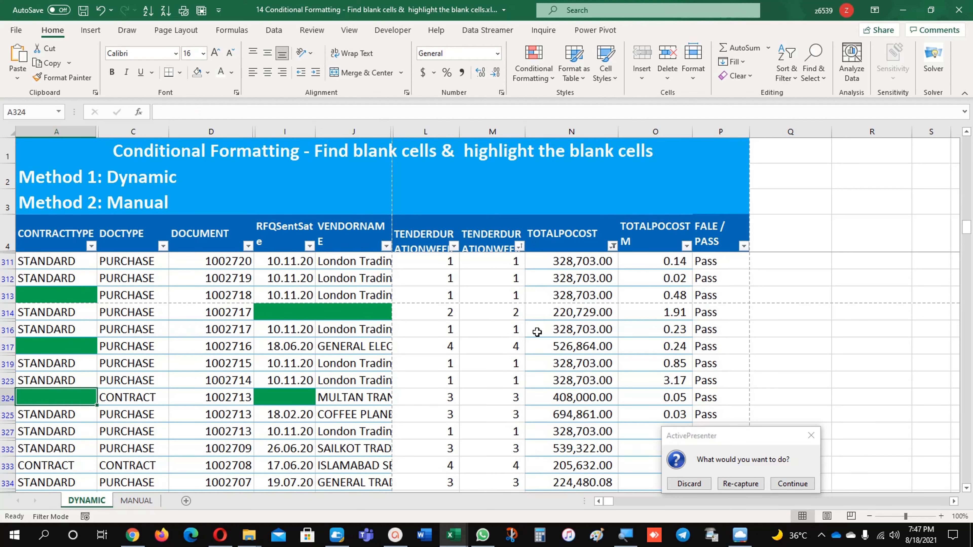
click(537, 332)
Clear the vendor name, document type and contract type of row 270.
scroll(399, 314, up, 5)
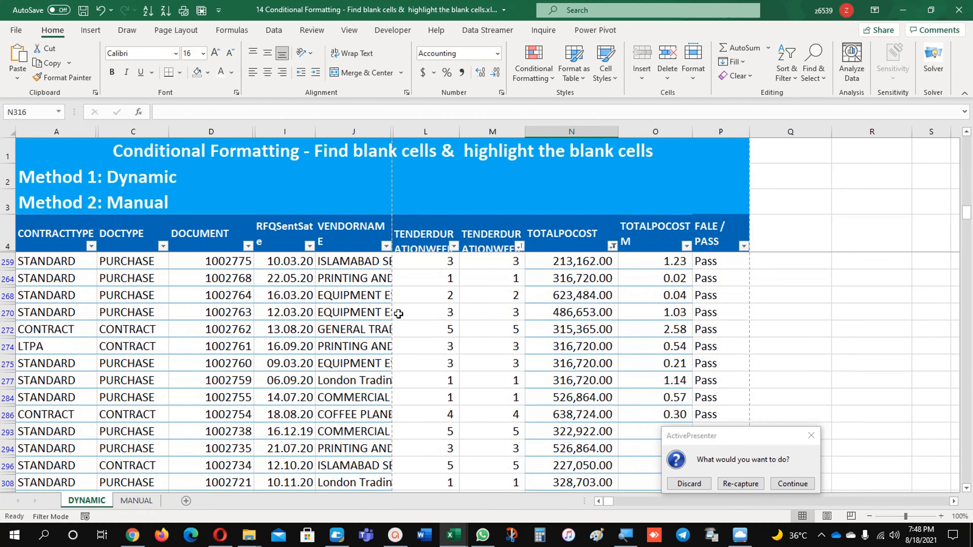
click(367, 312)
key(Delete)
click(155, 311)
key(Delete)
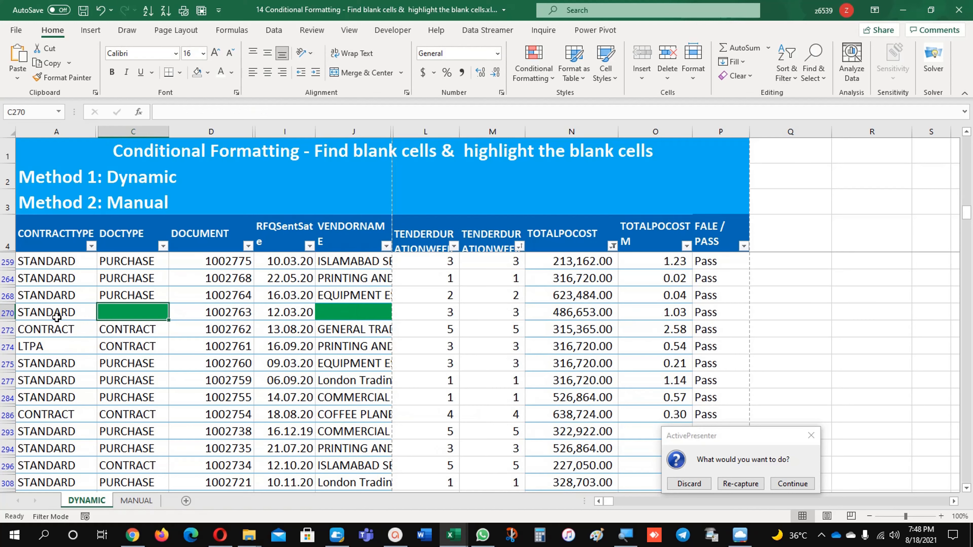
click(56, 316)
key(Delete)
Clear the vendor name in J240 and the contract type in A240.
scroll(383, 290, up, 3)
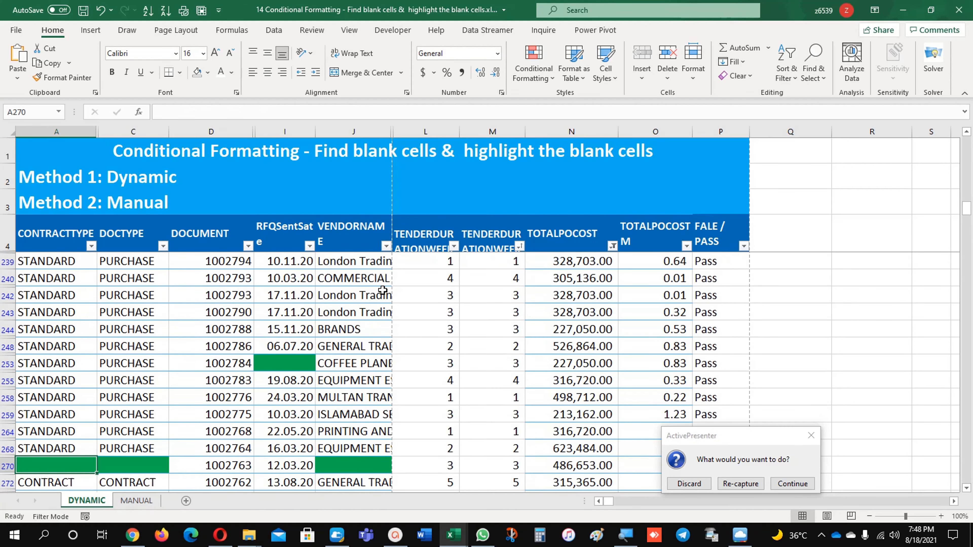
click(354, 283)
key(Delete)
click(56, 278)
key(Delete)
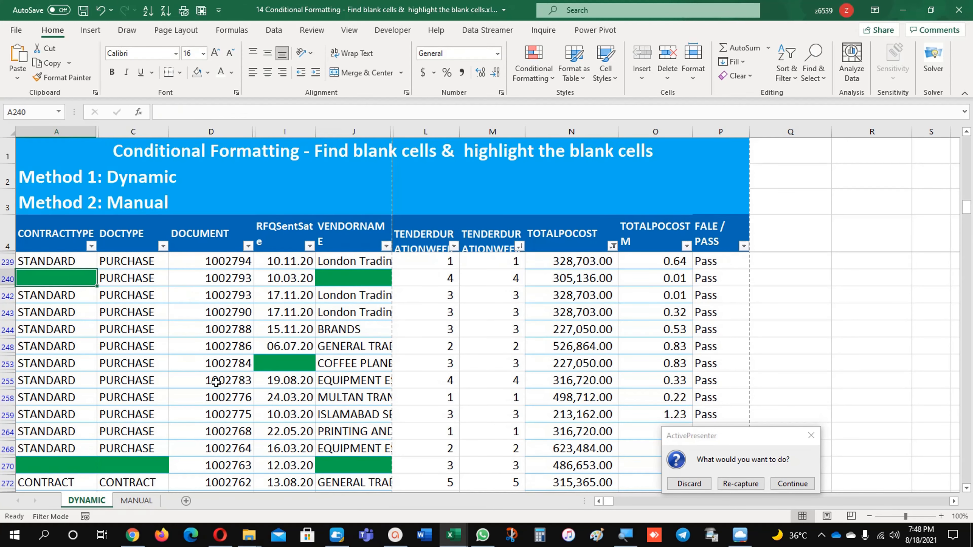
Switch to the MANUAL sheet and select its whole data range A5:P1274 without the header rows.
click(137, 500)
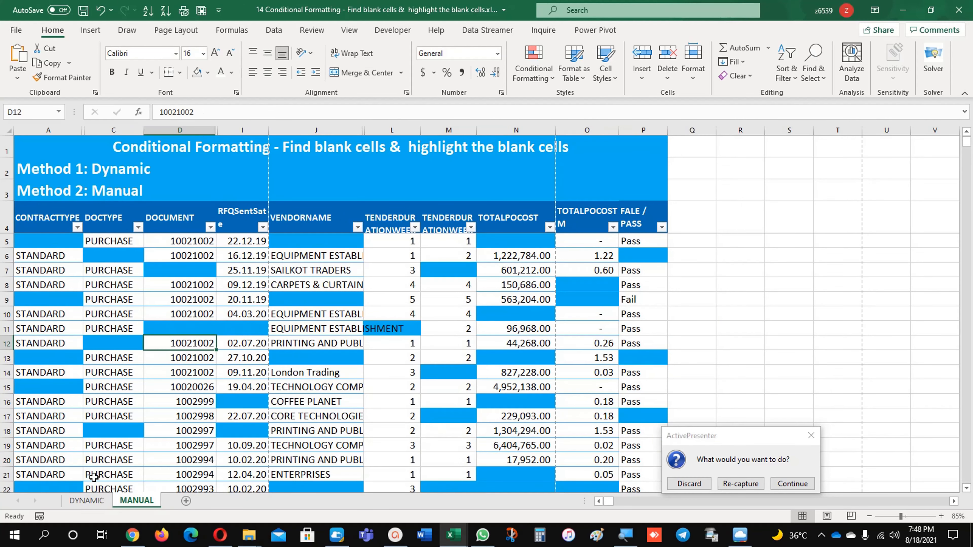
click(792, 484)
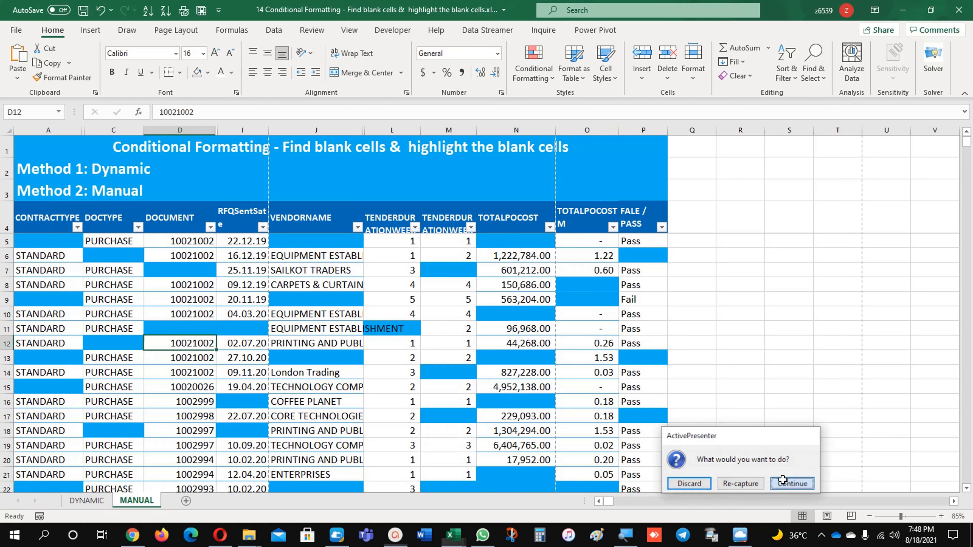
drag(50, 241, 627, 244)
key(shift+Down)
key(shift+Down)
key(shift+Down)
key(shift+Down)
key(shift+Down)
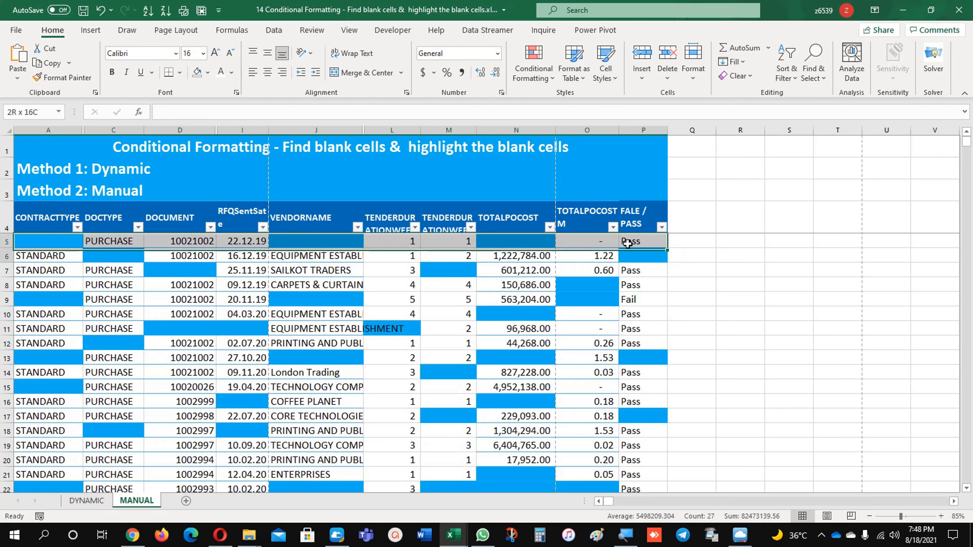
key(shift+Down)
key(shift+Down)
key(shift+Down)
key(shift+Down)
key(shift+Down)
key(shift+Down)
key(shift+Down)
key(shift+Down)
key(shift+Down)
key(shift+Down)
key(shift+Down)
key(shift+Down)
key(shift+Down)
key(shift+Down)
key(shift+Down)
key(shift+Down)
key(shift+Down)
key(shift+Down)
key(shift+Down)
key(shift+Down)
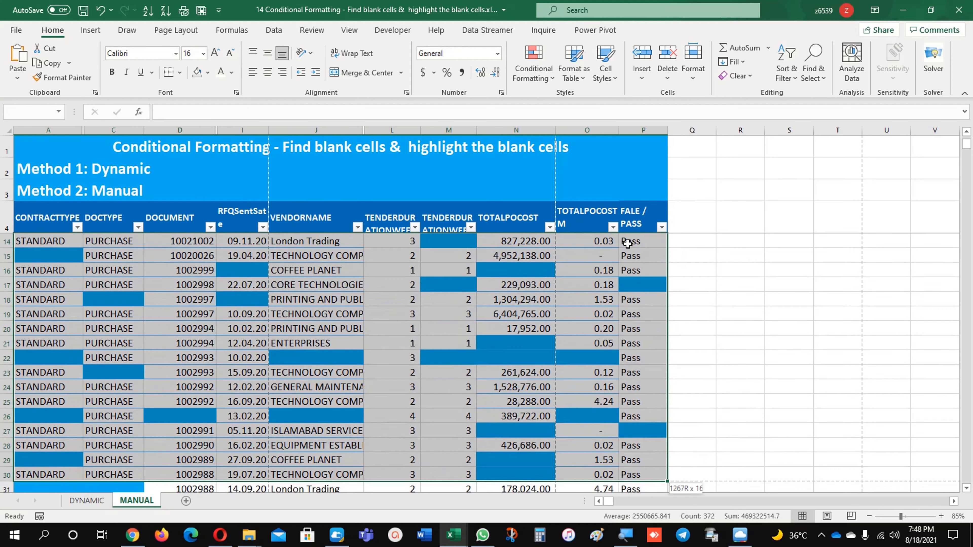
key(shift+Down)
key(shift+Down)
key(shift+Down)
key(shift+Down)
key(shift+Down)
key(shift+Down)
key(shift+Down)
key(shift+Down)
key(shift+Down)
key(shift+Down)
key(shift+Down)
key(shift+Down)
key(shift+Down)
key(shift+Down)
key(shift+Down)
key(shift+Down)
key(shift+Down)
key(shift+Down)
key(shift+Down)
key(shift+Down)
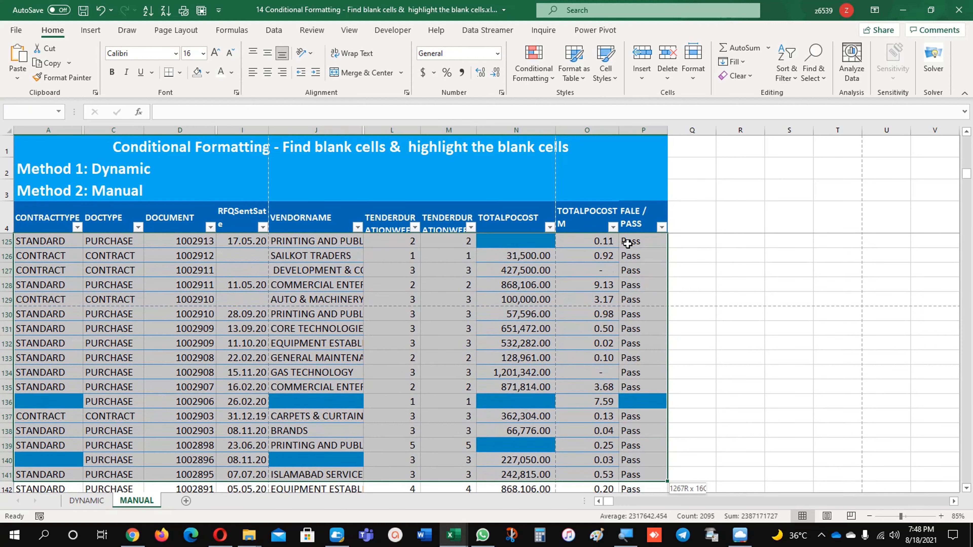
key(ctrl+shift+Down)
key(ctrl+shift+Up)
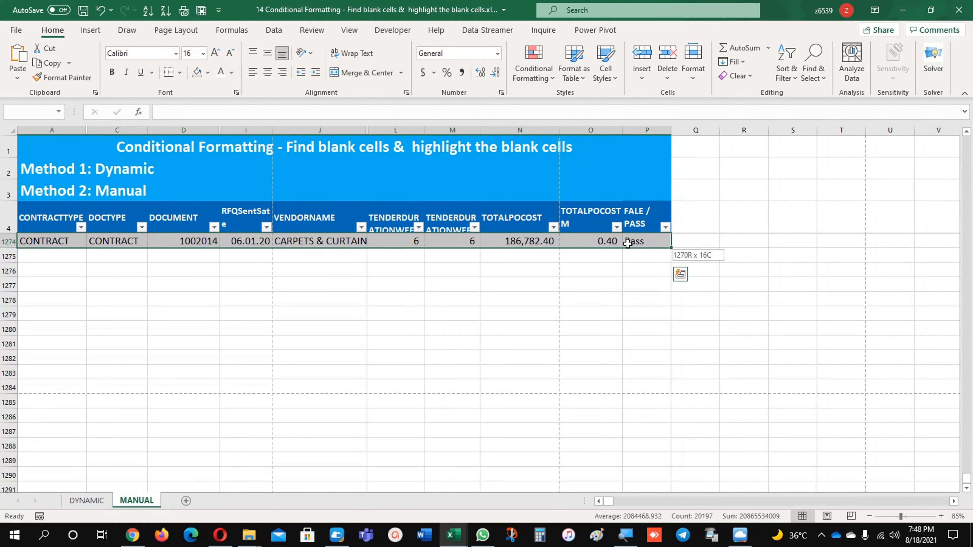
Narrow the selection to its blank cells with Go To Special and set them to No Fill.
click(813, 65)
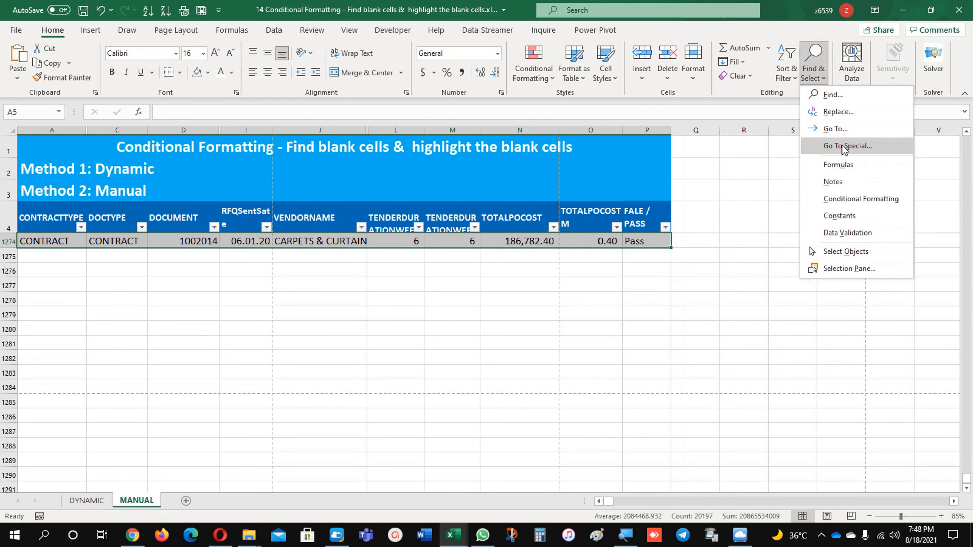
click(845, 146)
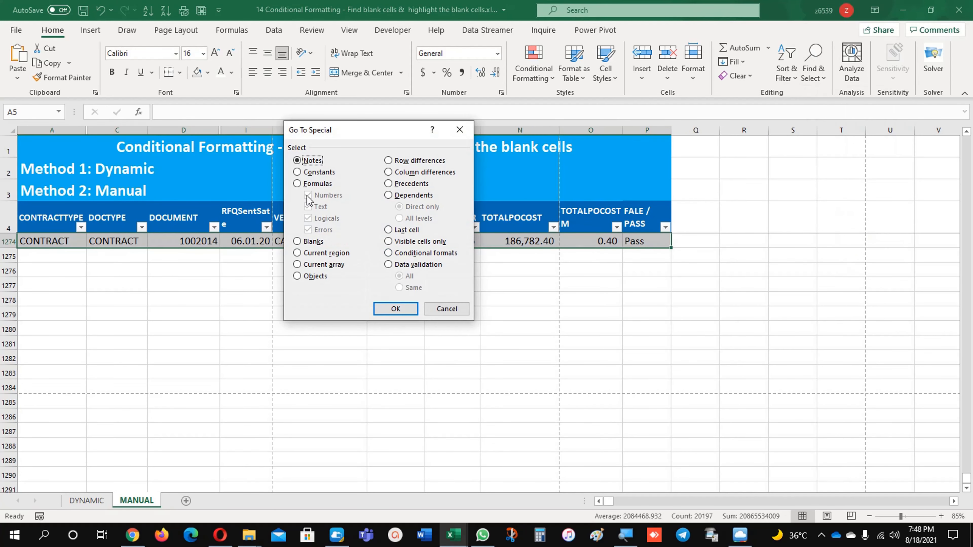
click(320, 245)
click(396, 309)
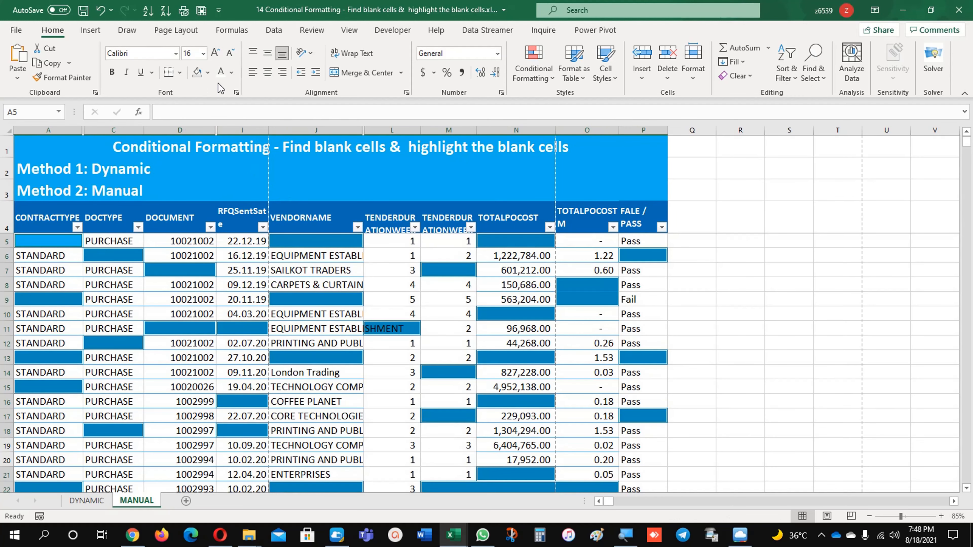
click(208, 72)
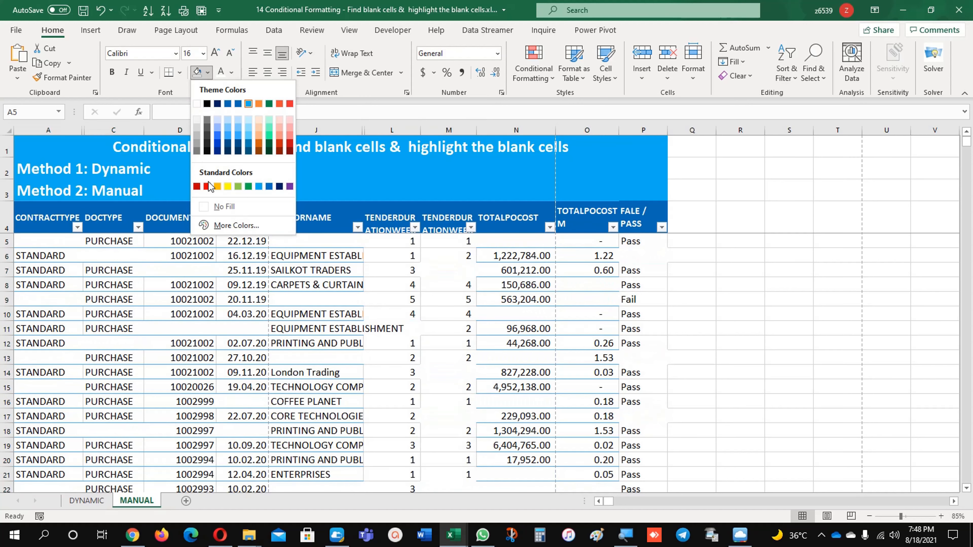
click(224, 207)
click(95, 325)
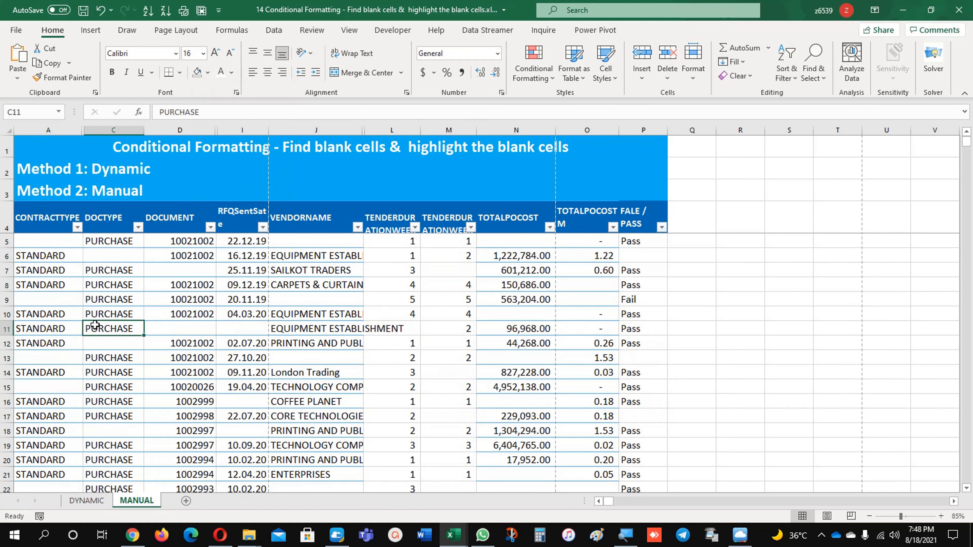
Select the MANUAL sheet's data range A5:P1274 again and return the view to its first rows.
drag(50, 242, 637, 246)
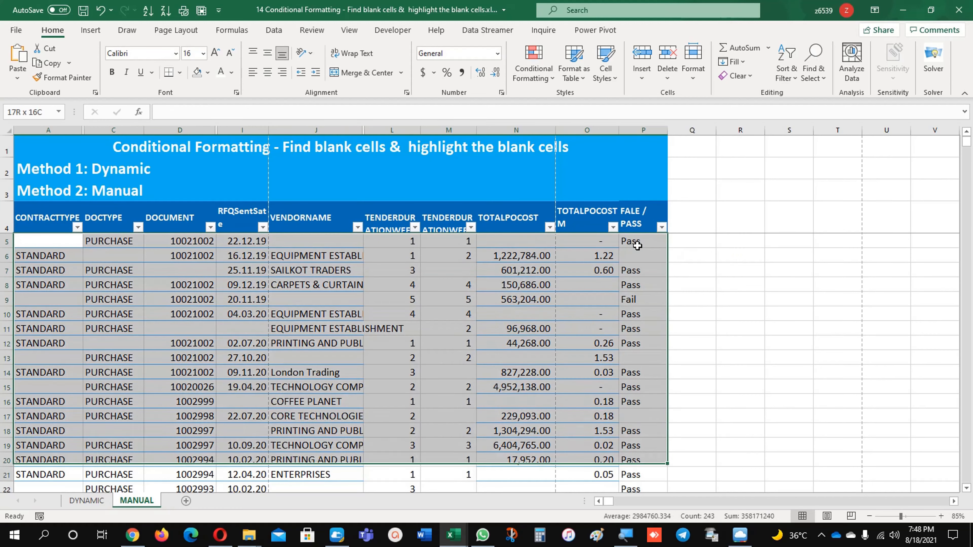
key(shift+Down)
key(shift+Down)
key(shift+Down)
key(shift+Down)
key(shift+Down)
key(shift+Down)
key(shift+Down)
key(shift+Down)
key(shift+Down)
key(shift+Down)
key(shift+Down)
key(shift+Down)
key(shift+Down)
key(shift+Down)
key(shift+Down)
key(shift+Down)
key(shift+Down)
key(shift+Down)
key(shift+Down)
key(shift+Down)
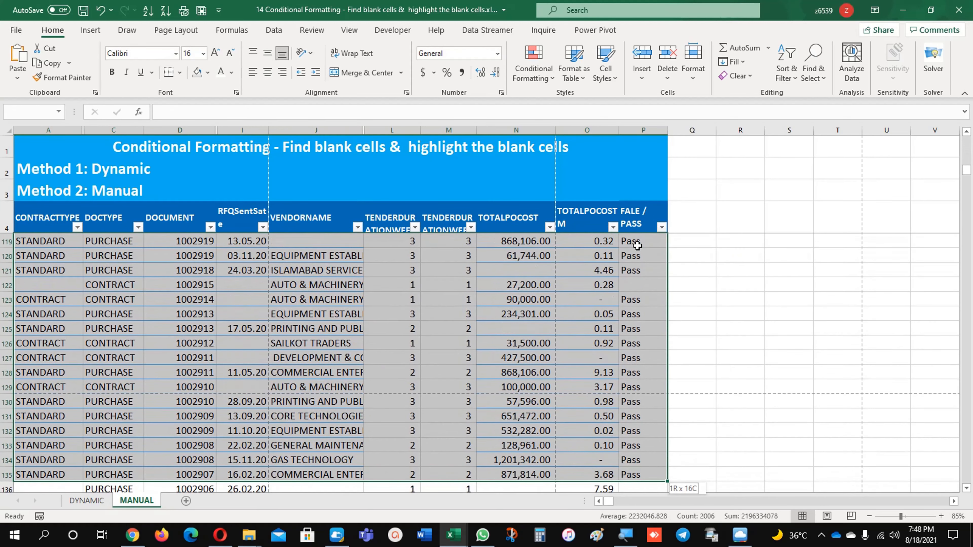
key(shift+Down)
key(shift+Down)
key(shift+Down)
key(shift+Down)
key(shift+Down)
key(shift+Down)
key(shift+Down)
key(shift+Down)
key(shift+Down)
key(shift+Down)
key(shift+Down)
key(shift+Down)
key(shift+Down)
key(shift+Down)
key(shift+Down)
key(shift+Down)
key(shift+Down)
key(shift+Down)
key(shift+Down)
key(shift+Down)
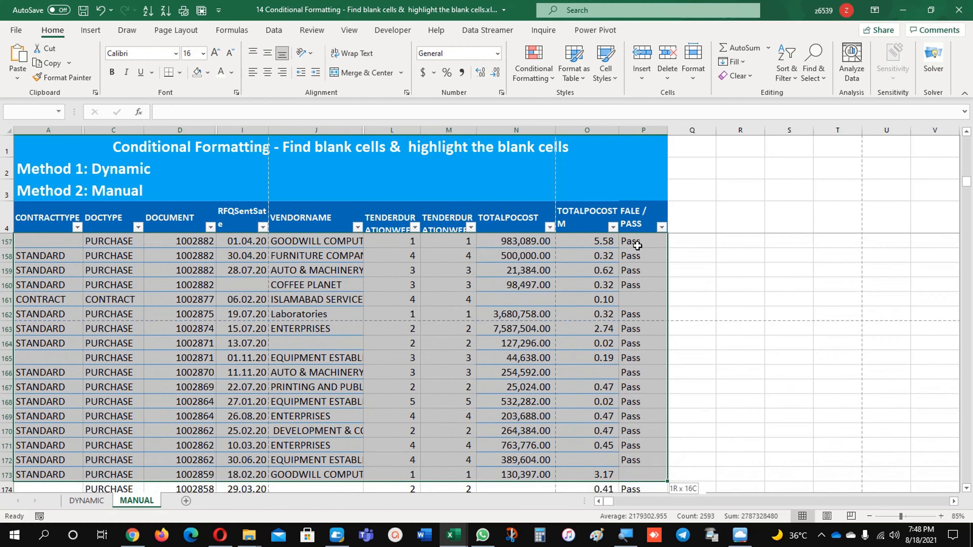
key(ctrl+shift+Down)
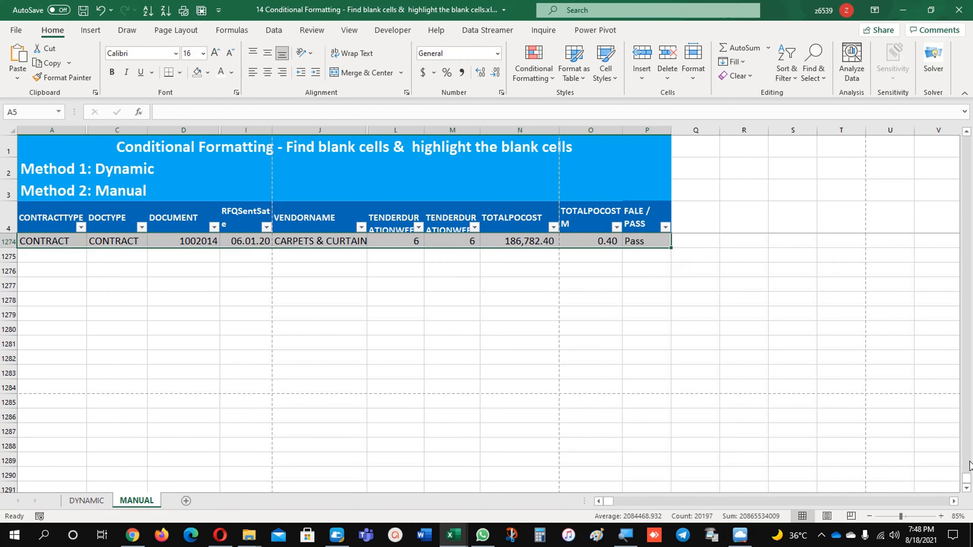
scroll(970, 426, up, 6)
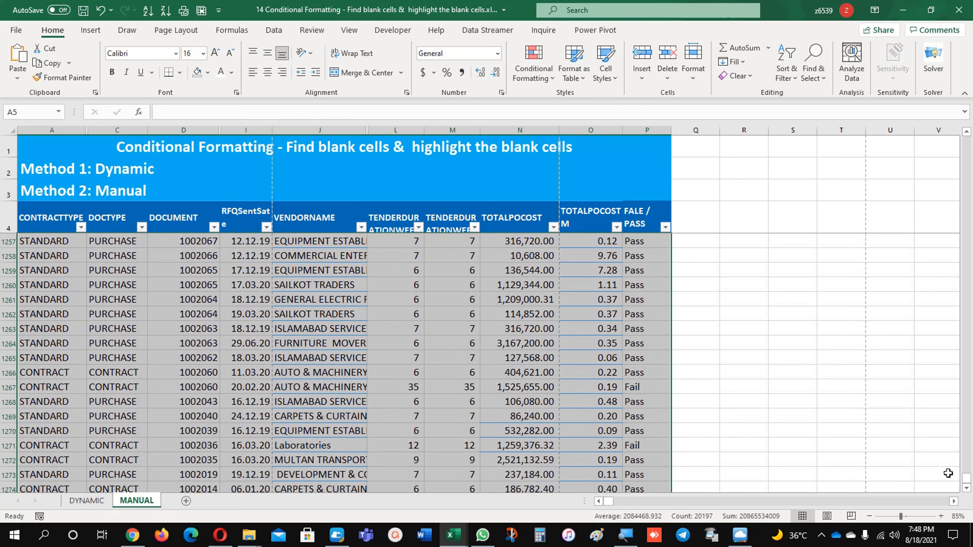
drag(966, 485, 970, 141)
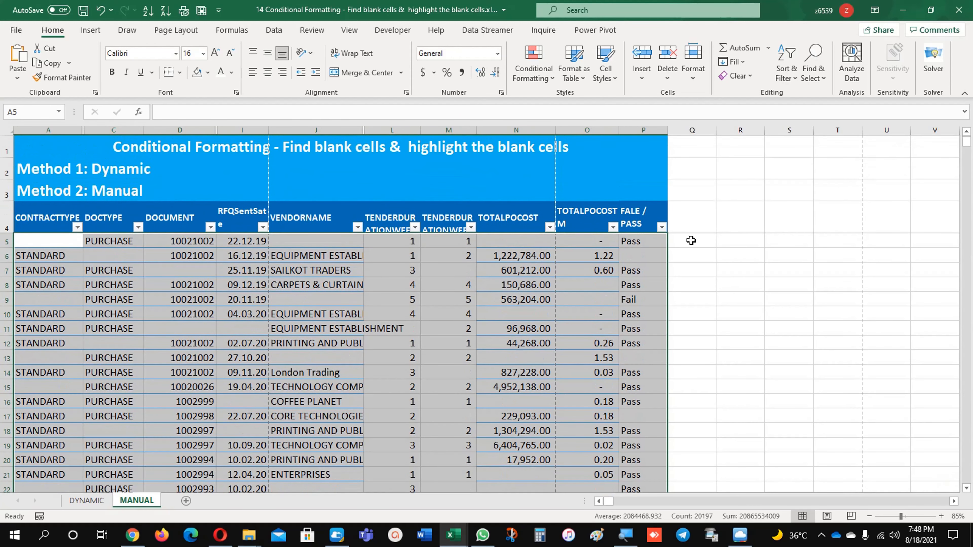
Pick only the blank cells in the selected range with Go To Special and fill them with a light red theme colour.
click(819, 80)
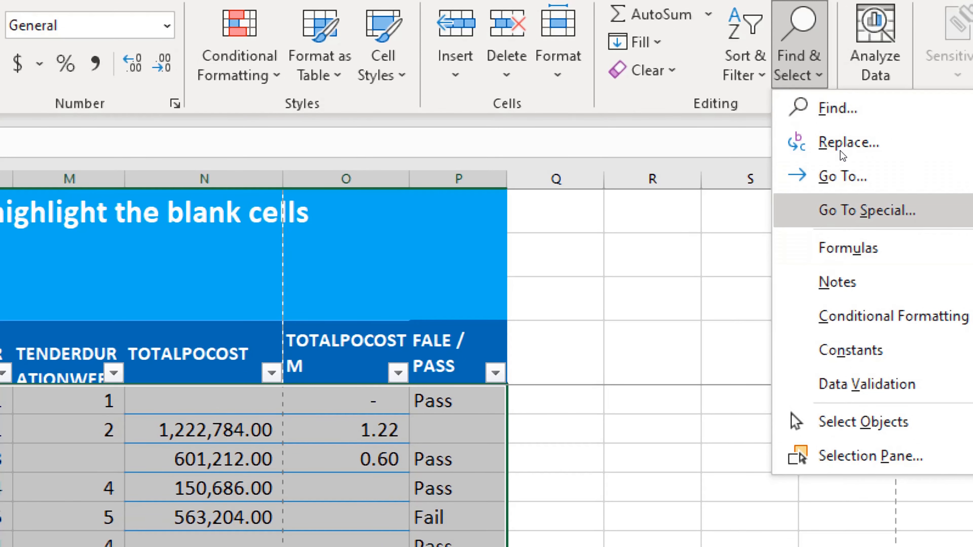
click(840, 211)
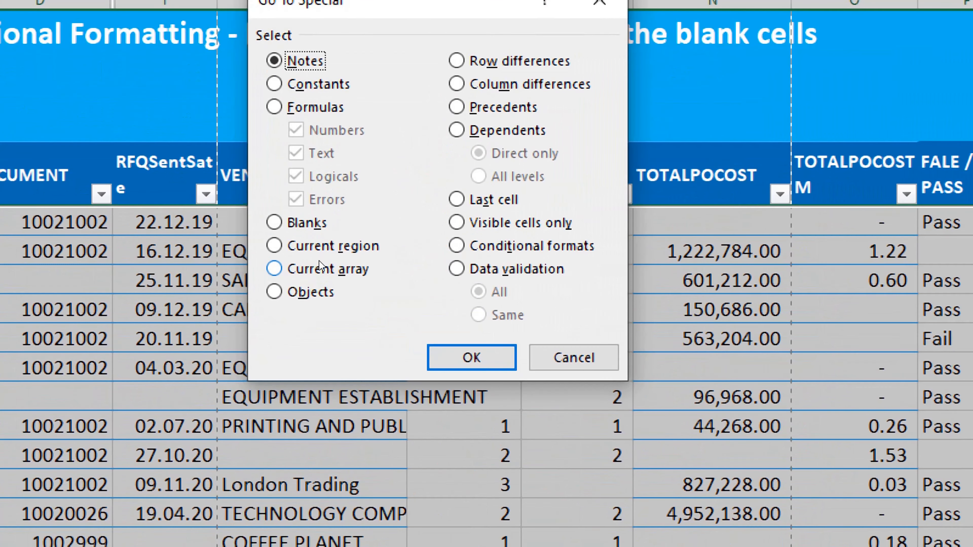
key(alt+k)
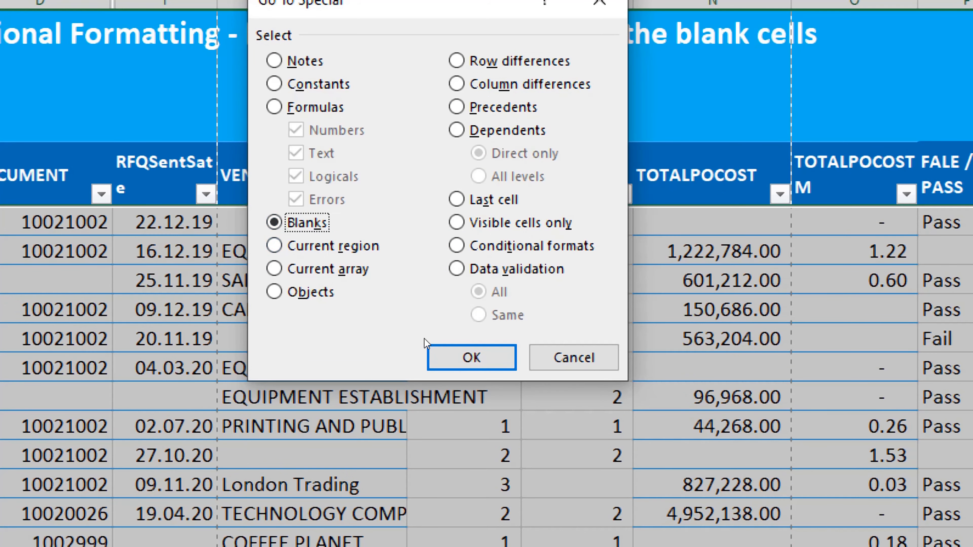
key(Return)
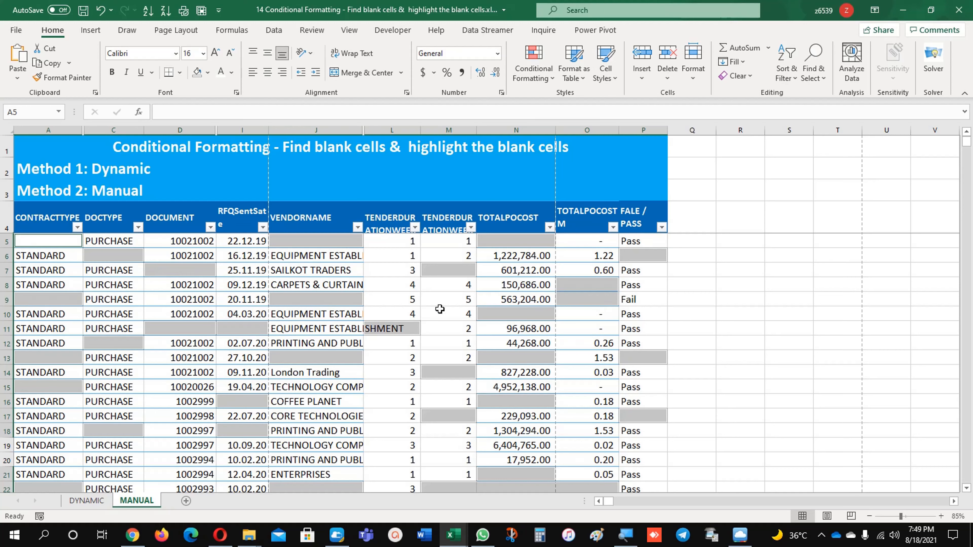
click(207, 73)
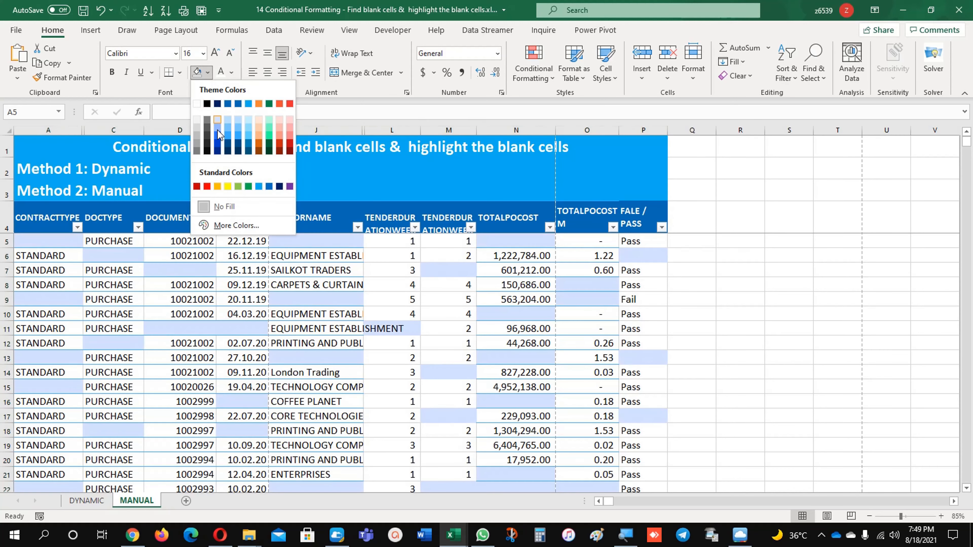
click(279, 136)
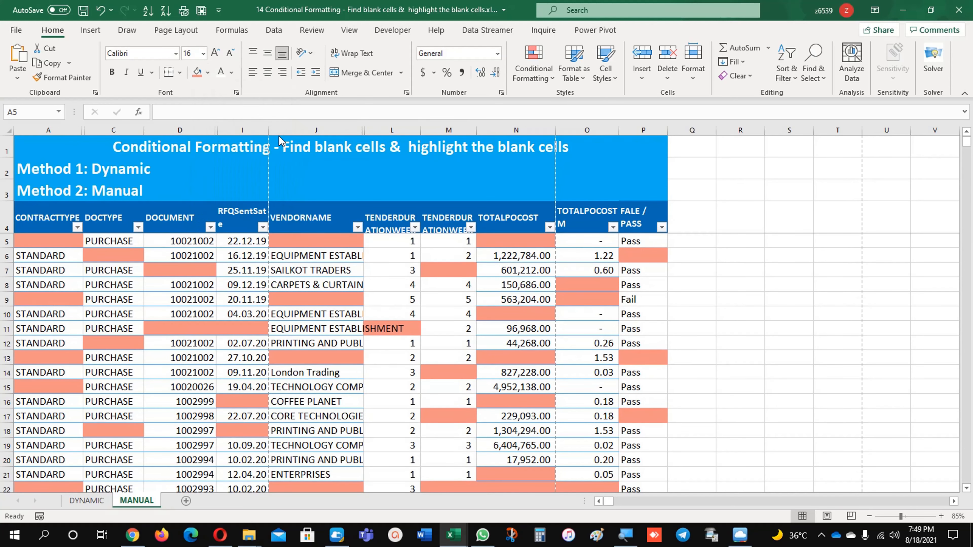
Test the manual fill by entering sdsds in the blank DOCTYPE cell C12, and clear the entry again.
click(184, 344)
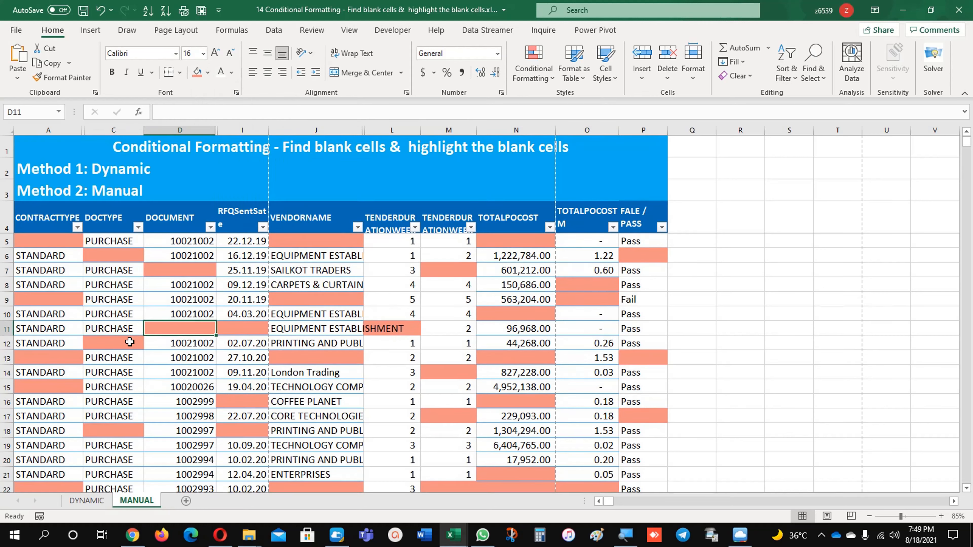
click(129, 342)
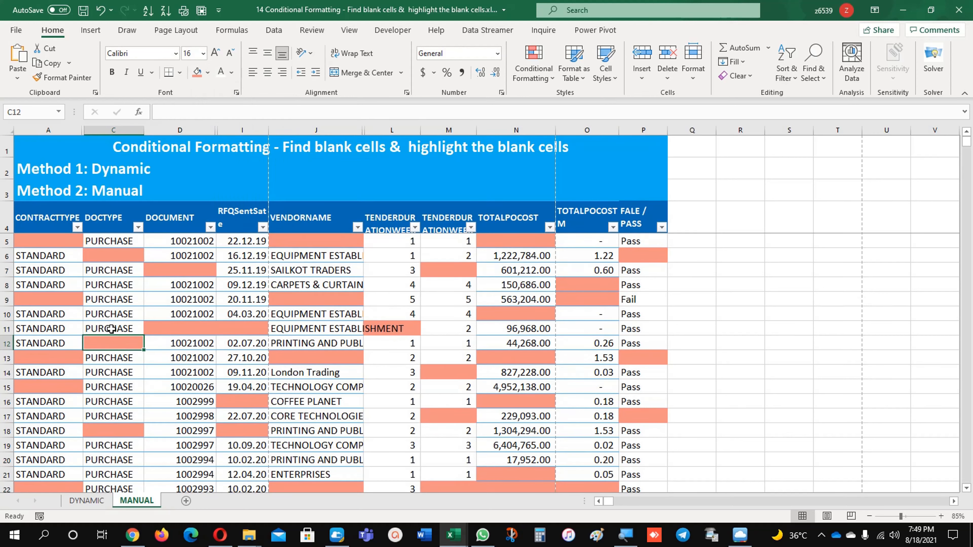
text(sdsds)
click(135, 372)
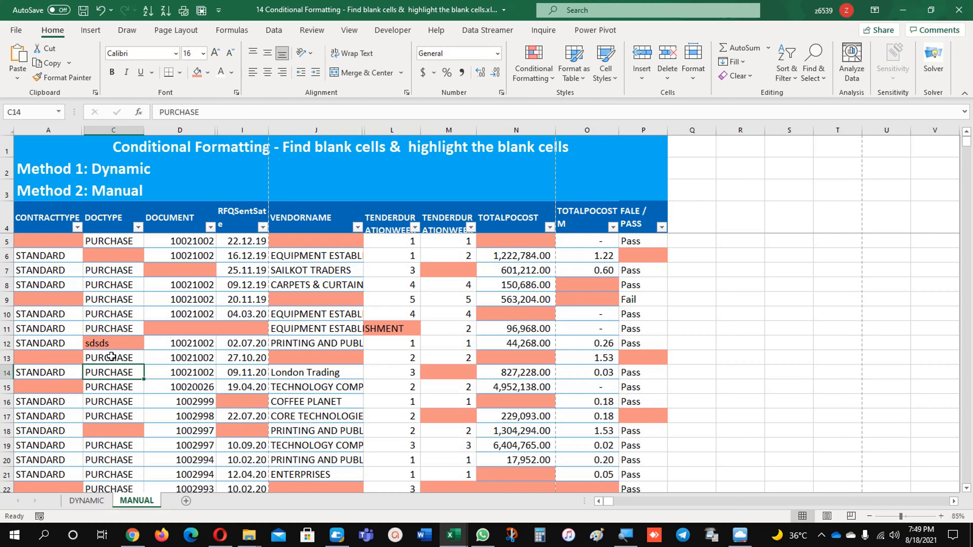
click(113, 344)
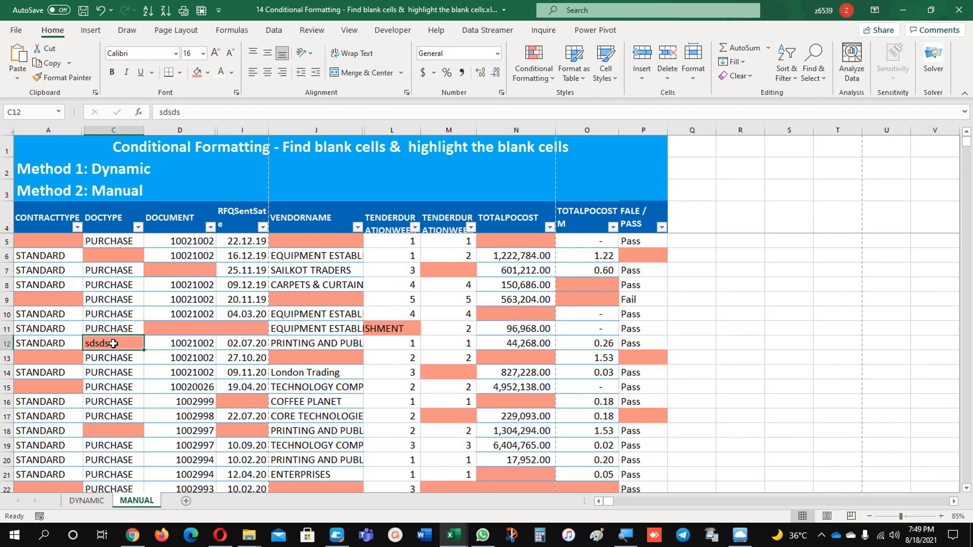
key(Delete)
key(ctrl+End)
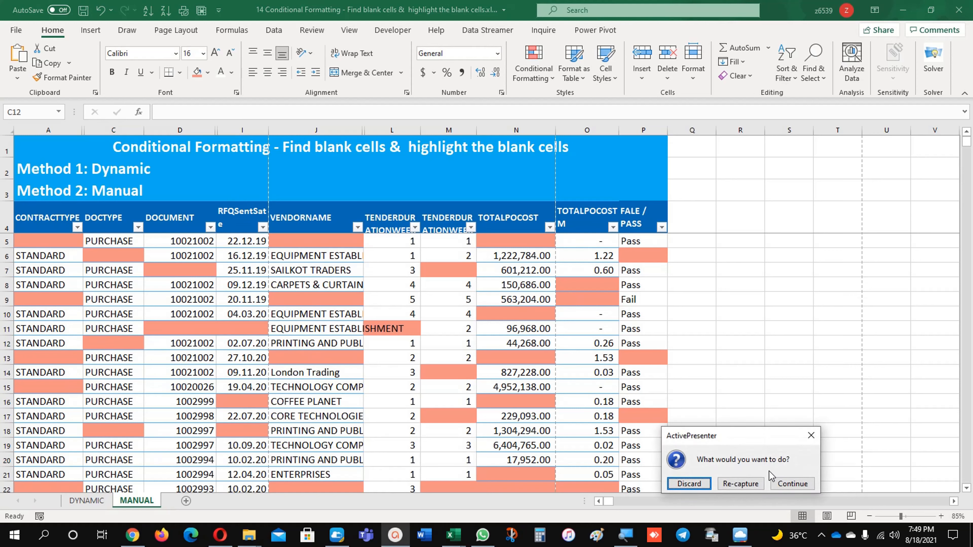
click(785, 484)
Repeat the fill test with the text dsds in blank cell L11 of the tender duration column, and clear that cell.
click(385, 373)
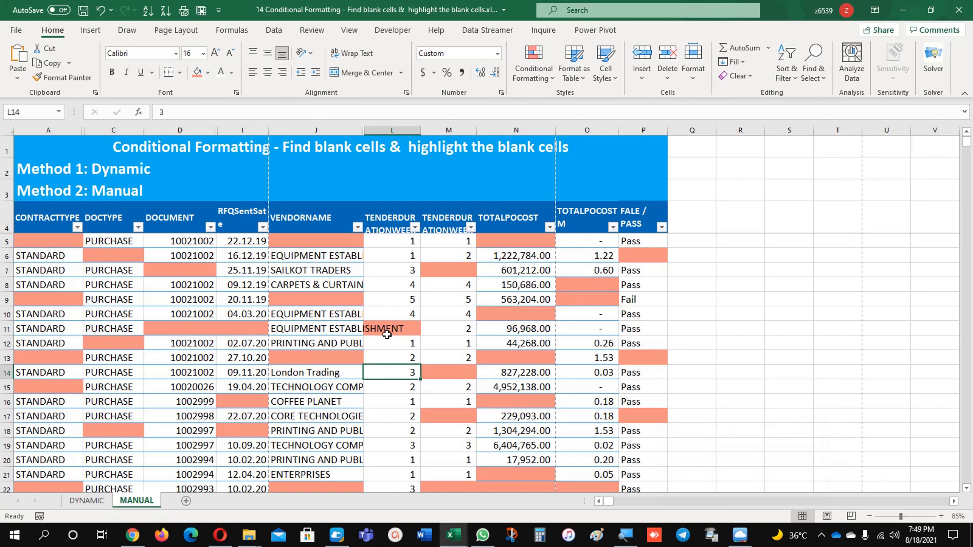
click(387, 335)
text(dsds)
key(Return)
click(389, 331)
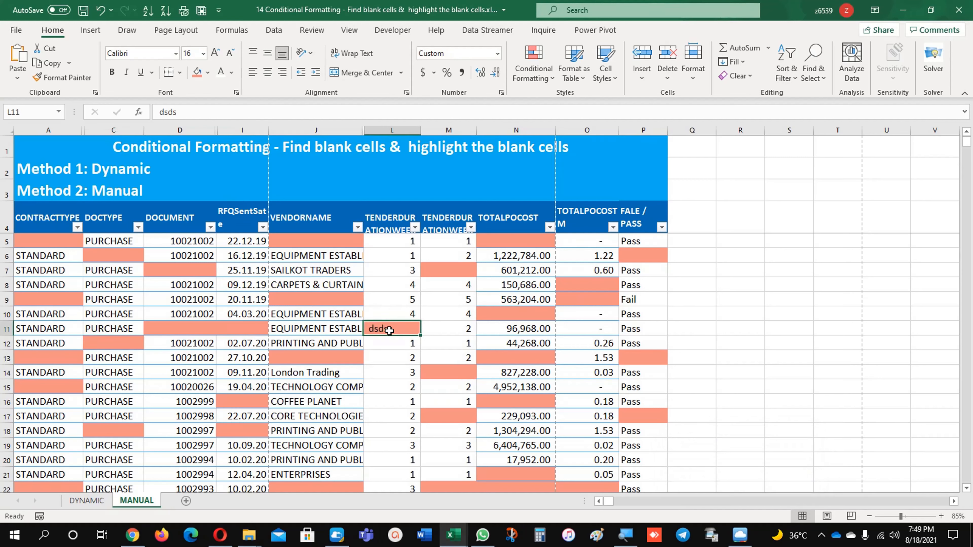
key(Delete)
key(ctrl+End)
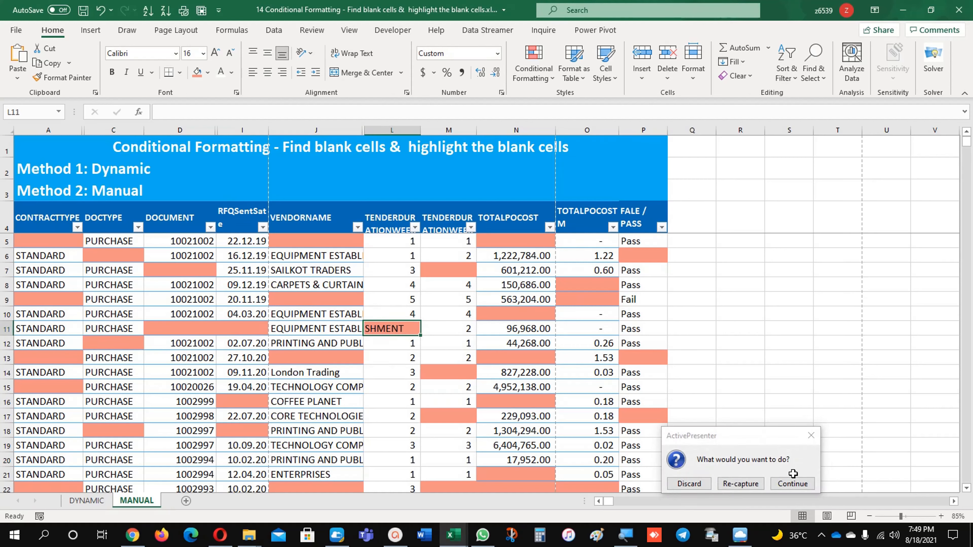
click(793, 483)
Switch back to the DYNAMIC sheet with the conditionally formatted table.
click(382, 376)
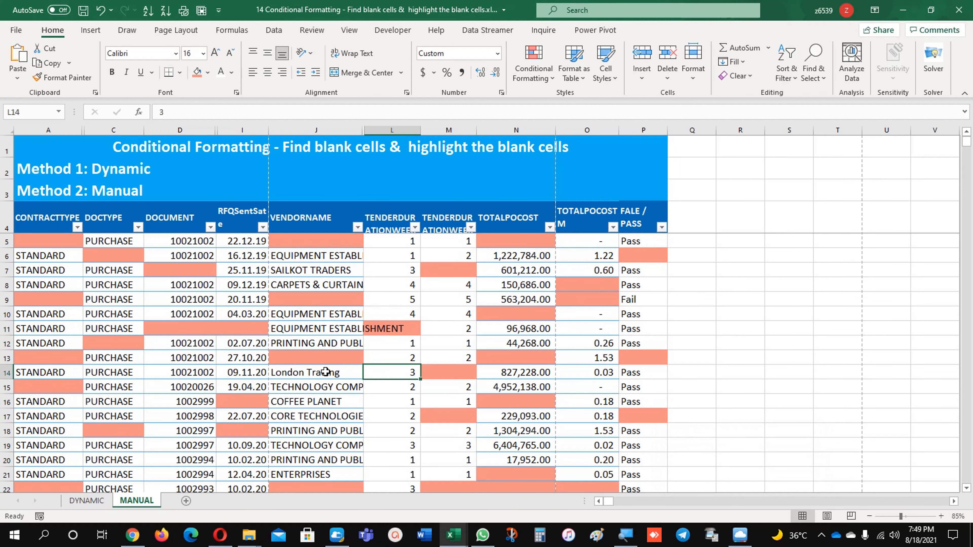
click(87, 500)
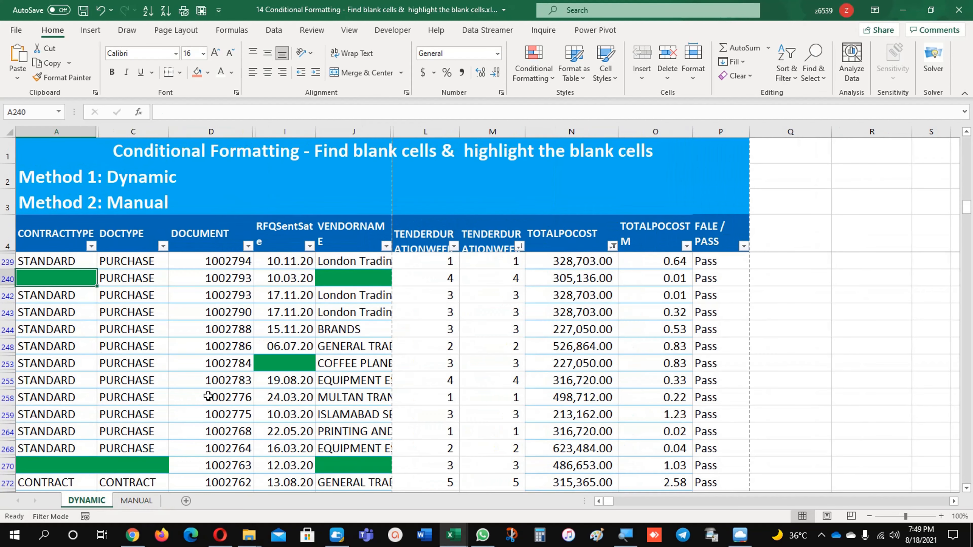